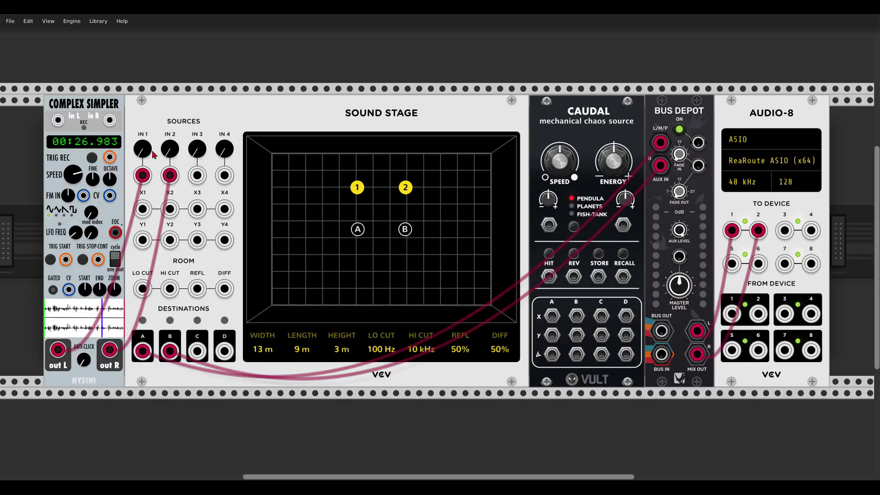
Raise the levels of sources 1 and 2, and spread the two sources apart toward the room's upper-left and upper-right areas
left_click_drag(152, 155, 152, 188)
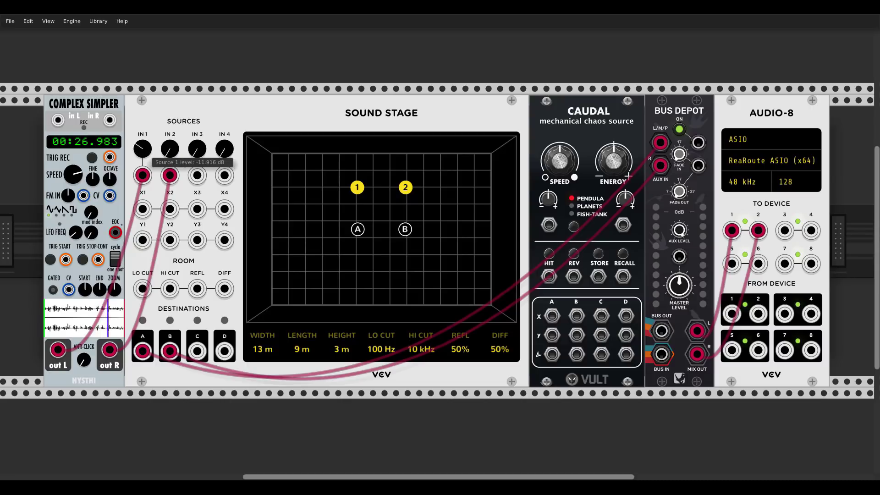
left_click_drag(169, 149, 143, 145)
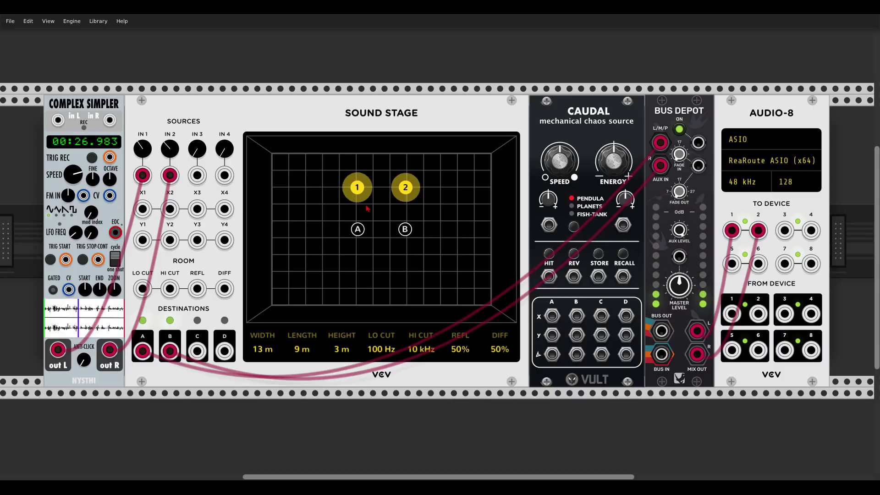
left_click_drag(359, 191, 346, 197)
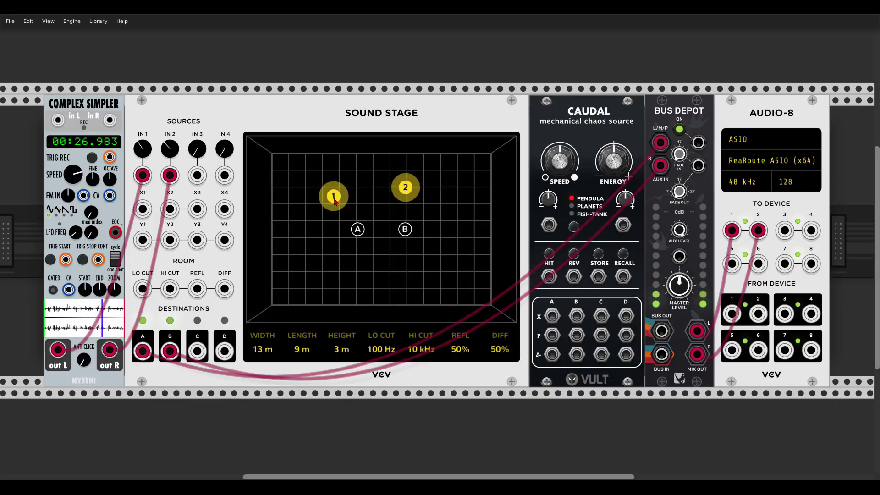
left_click_drag(334, 201, 321, 216)
left_click_drag(406, 192, 458, 193)
left_click_drag(322, 212, 424, 176)
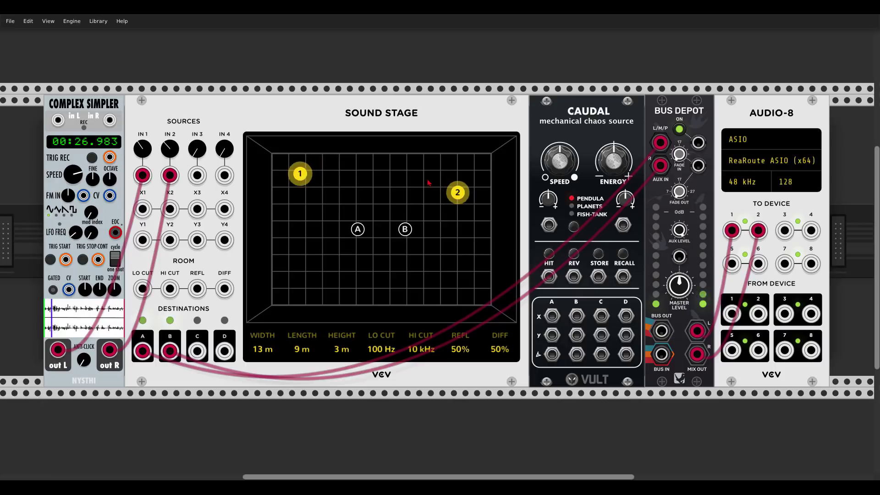
mouse_move(456, 191)
left_mouse_down()
mouse_move(450, 181)
mouse_move(337, 182)
mouse_move(323, 225)
mouse_move(338, 261)
mouse_move(392, 275)
mouse_move(460, 245)
mouse_move(473, 214)
mouse_move(465, 185)
left_mouse_up()
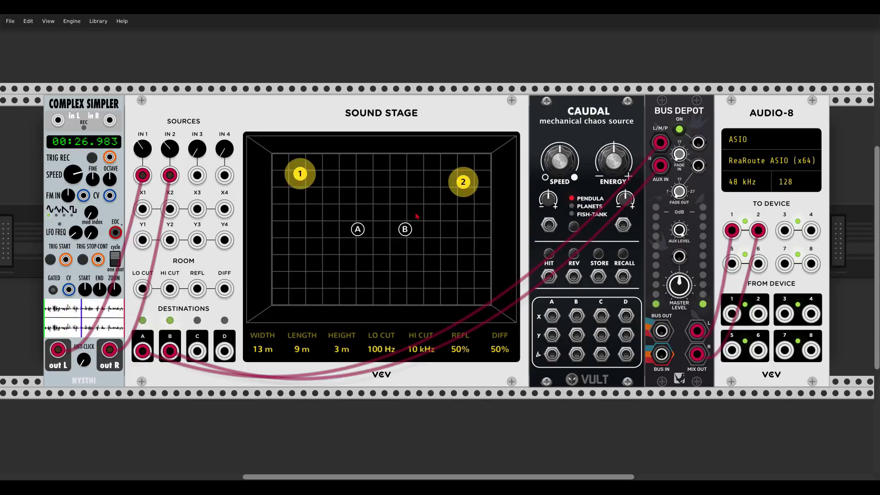
Spread destinations A and B apart in the room, placing A below source 1 and B below source 2
left_click_drag(358, 230, 268, 312)
left_click_drag(405, 233, 461, 256)
left_click_drag(271, 310, 296, 250)
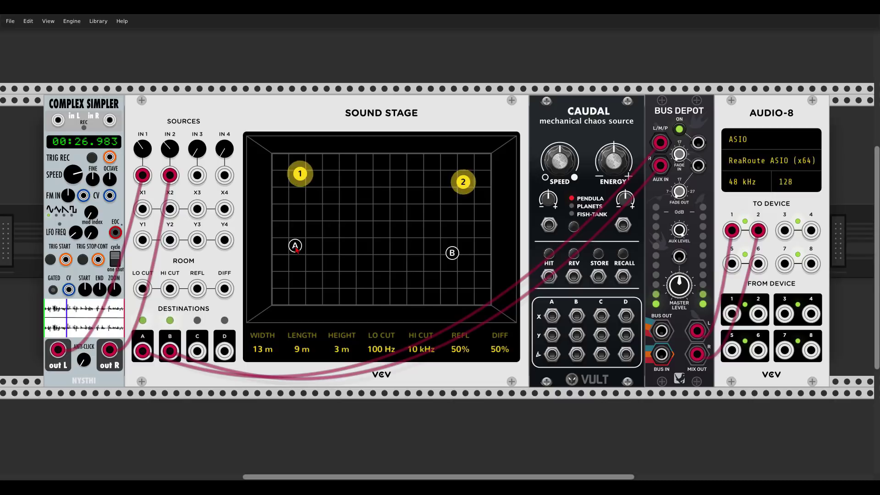
Resize the Sound Stage room to 24.4 m wide, 16.2 m long and 100 m high
left_click_drag(258, 349, 257, 323)
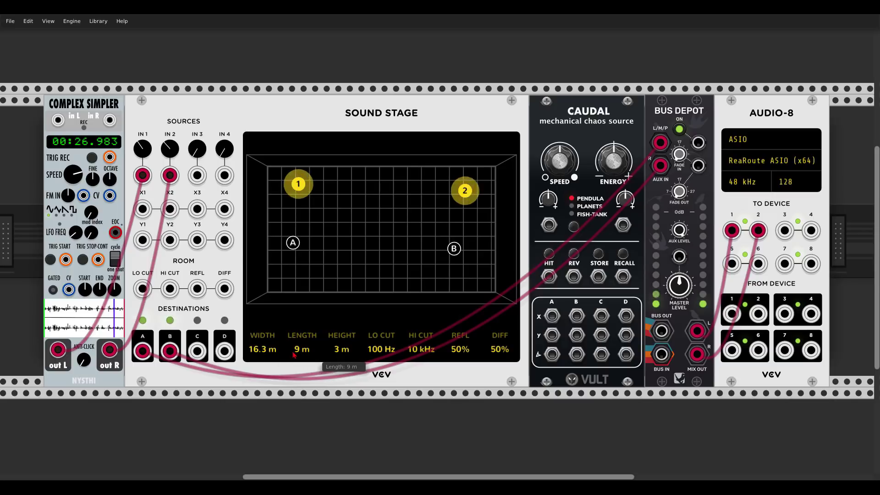
left_click_drag(302, 350, 302, 376)
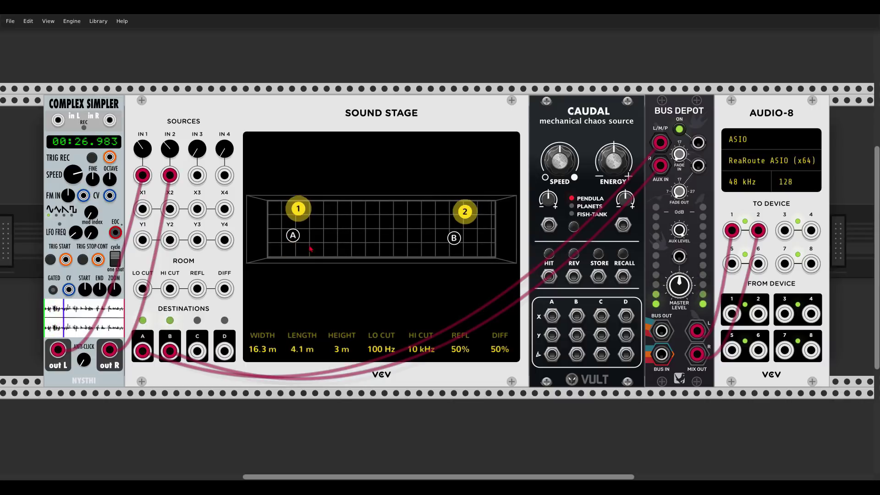
left_click_drag(301, 349, 302, 354)
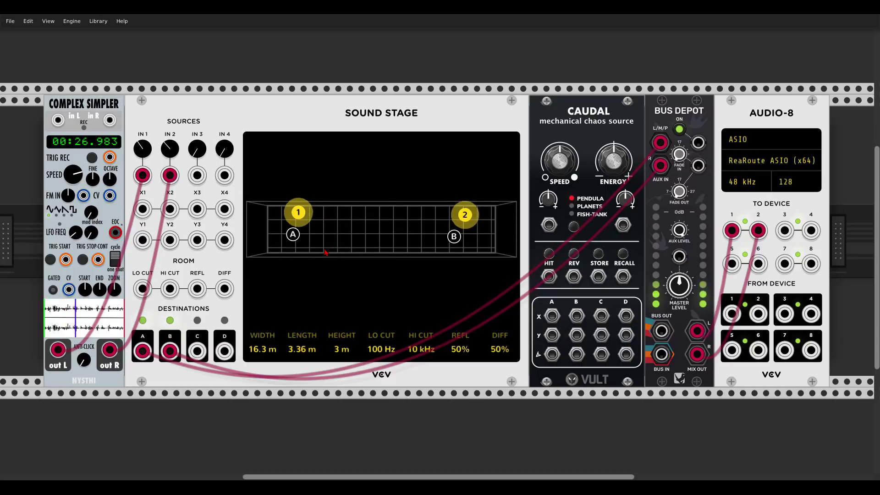
mouse_move(301, 349)
left_mouse_down()
mouse_move(302, 328)
mouse_move(302, 345)
left_mouse_up()
mouse_move(341, 349)
left_mouse_down()
mouse_move(342, 332)
mouse_move(335, 352)
mouse_move(342, 345)
left_mouse_up()
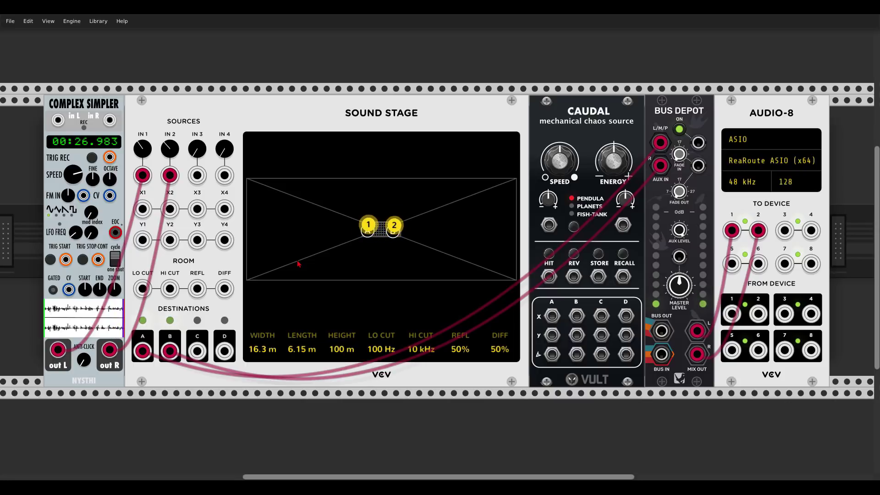
left_click_drag(303, 273, 304, 286)
mouse_move(302, 350)
left_mouse_down()
mouse_move(302, 331)
mouse_move(302, 343)
left_mouse_up()
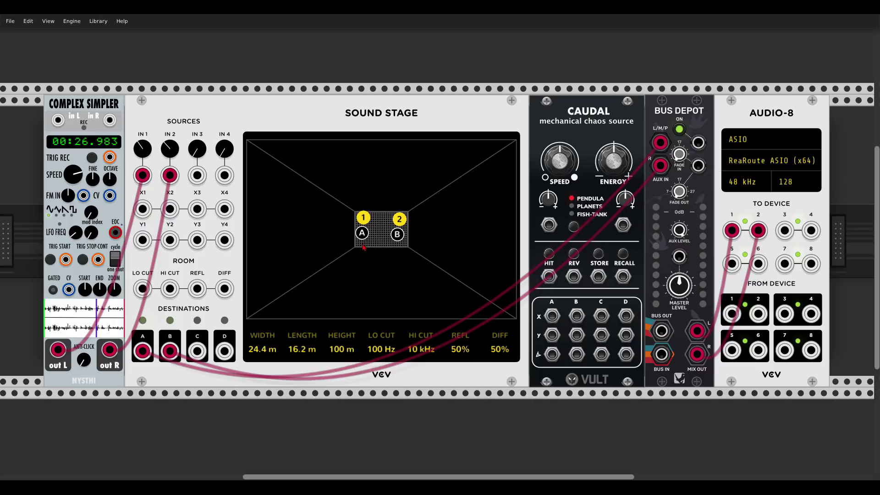
Raise the source 1 and source 2 levels to about 0 dB
mouse_move(146, 155)
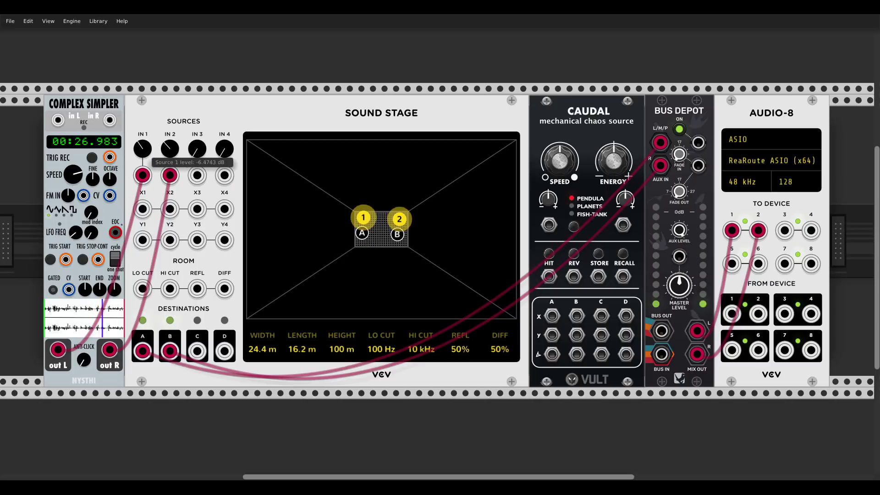
mouse_move(173, 155)
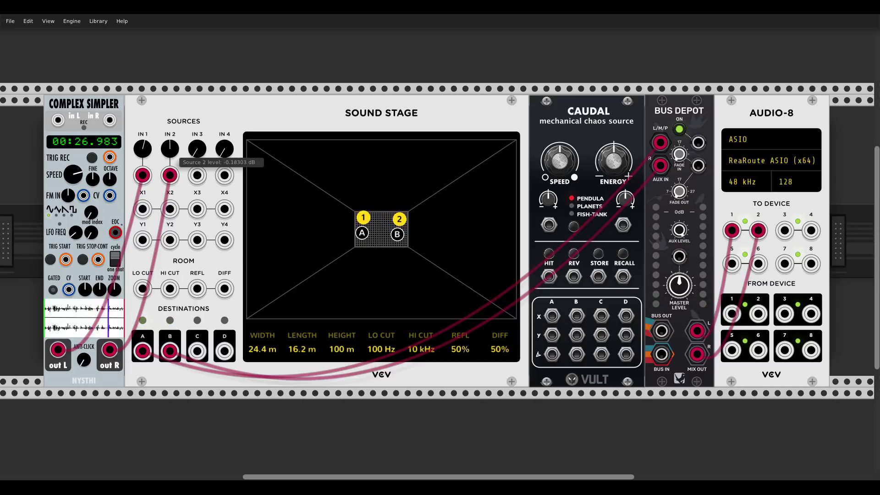
left_click_drag(170, 150, 157, 152)
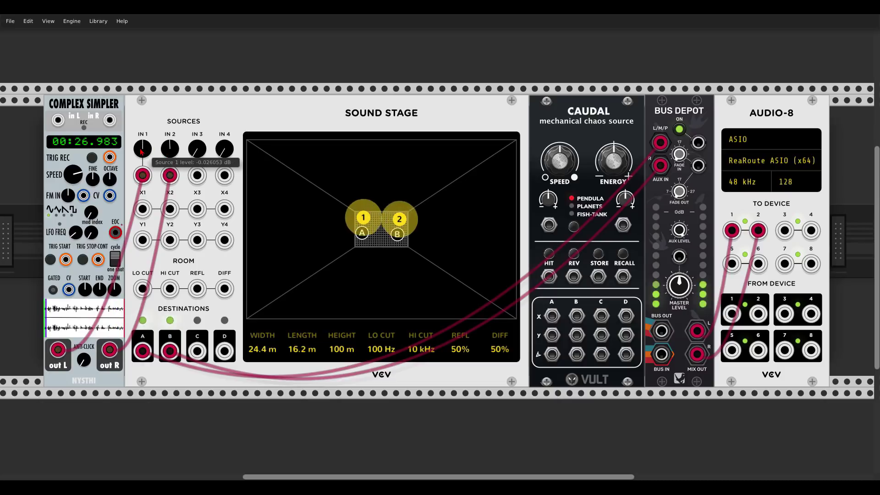
Set the room's low cut to 188 Hz, high cut to 6.24 kHz, reflectivity to 47.3% and diffusion to 59.7%
scroll(142, 151, "down", 1)
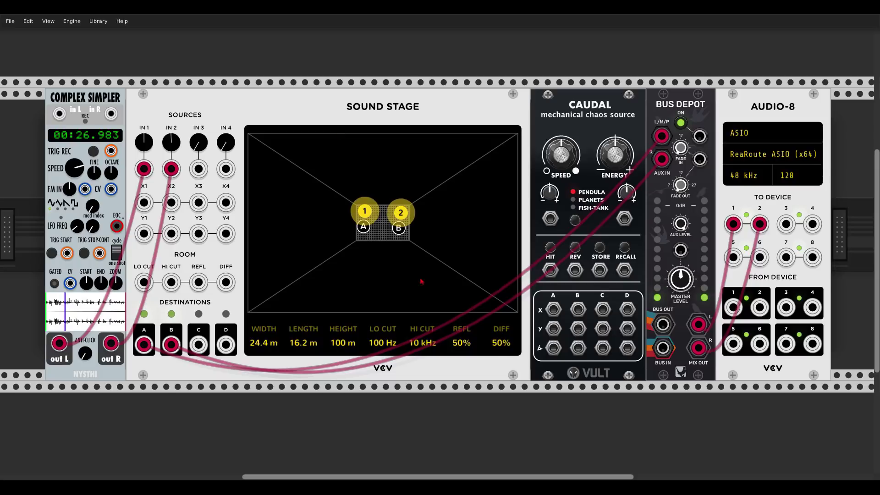
left_click_drag(382, 343, 377, 366)
mouse_move(423, 343)
left_mouse_down()
mouse_move(422, 367)
mouse_move(423, 342)
left_mouse_up()
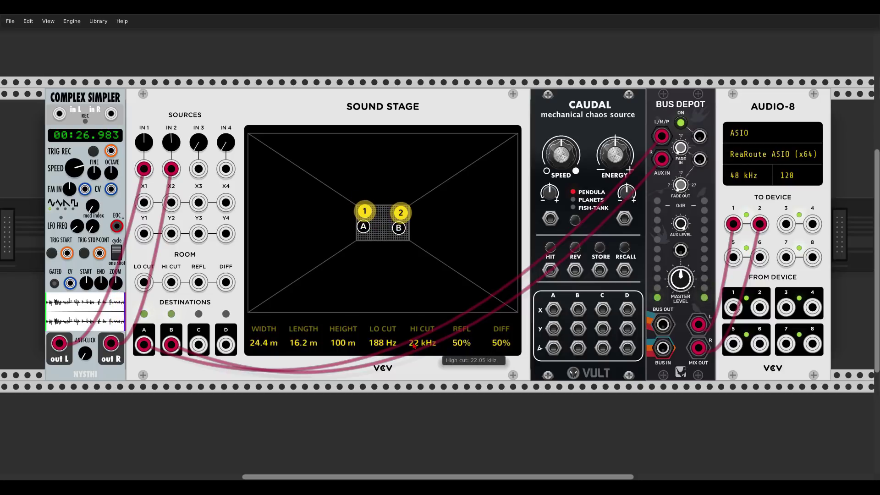
left_click_drag(414, 347, 462, 324)
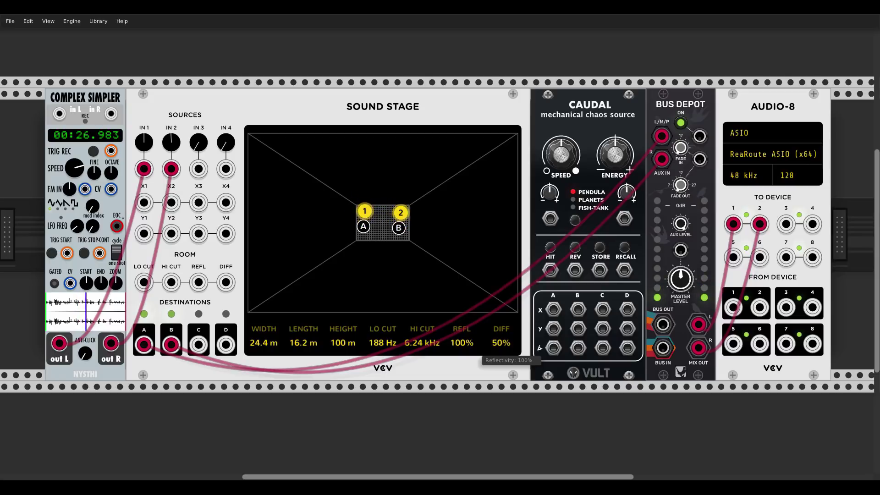
left_click_drag(461, 325, 501, 355)
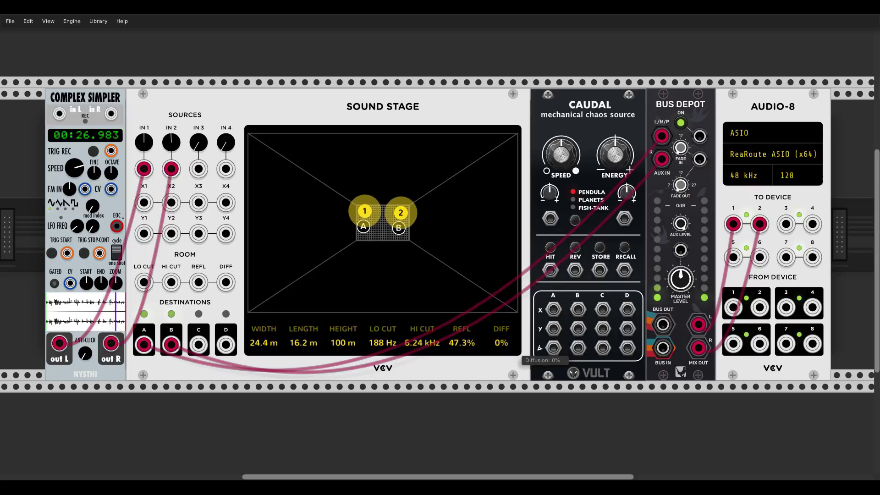
mouse_move(501, 356)
left_mouse_down()
mouse_move(501, 339)
mouse_move(496, 348)
left_mouse_up()
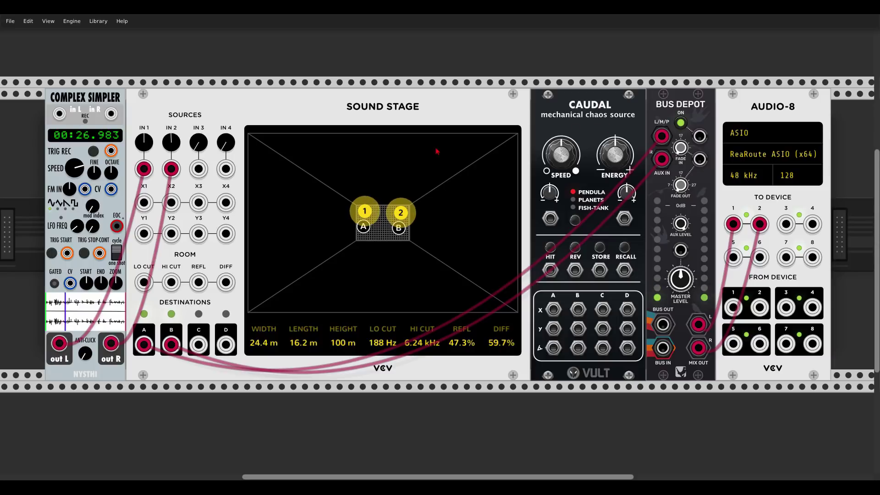
Patch Caudal outputs into the X and Y position inputs of sources 1 and 2, and move destinations A and B slightly away from the sources
left_click_drag(553, 309, 144, 202)
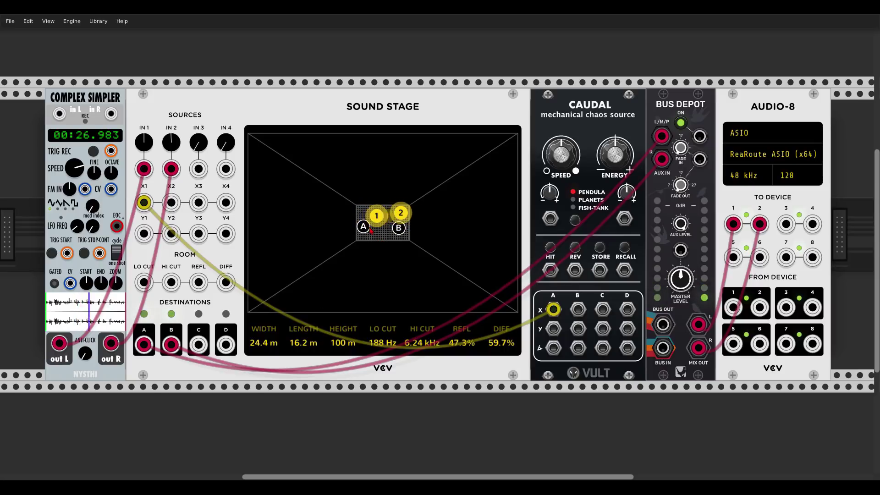
left_click_drag(369, 237, 371, 240)
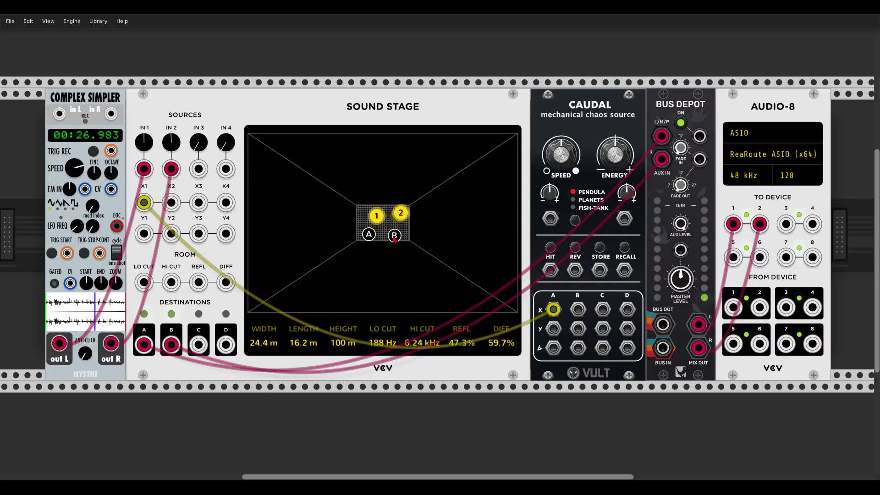
left_click_drag(144, 234, 171, 202)
left_click_drag(171, 233, 578, 348)
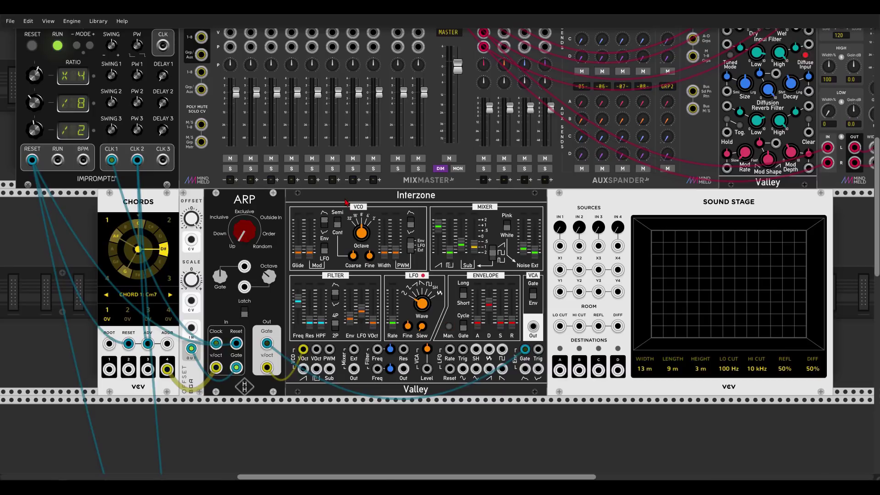
Patch Interzone's output into the left input of mixer channel 1 and set its filter envelope depth to about 0.114
left_click_drag(533, 327, 230, 71)
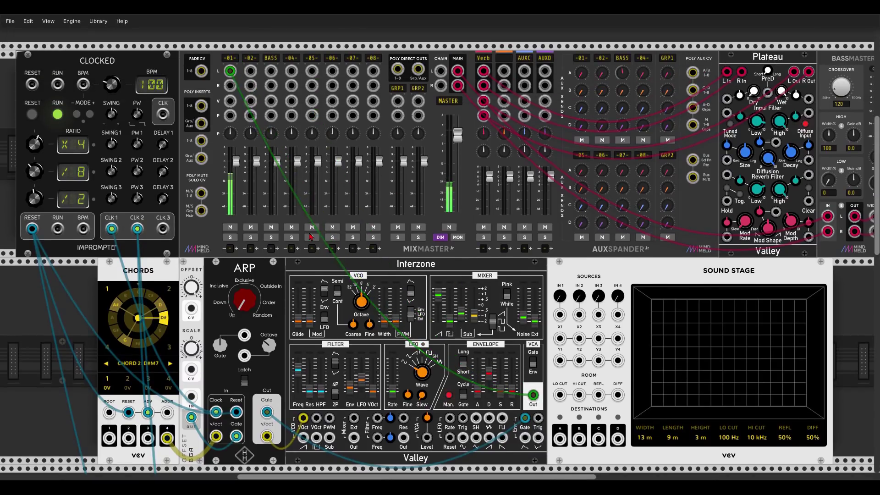
scroll(324, 271, "down", 2)
mouse_move(349, 346)
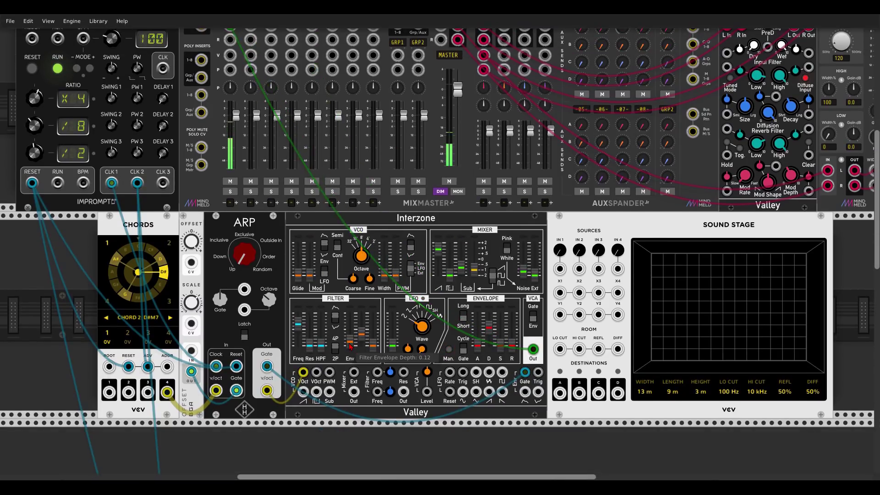
left_click_drag(349, 346, 350, 346)
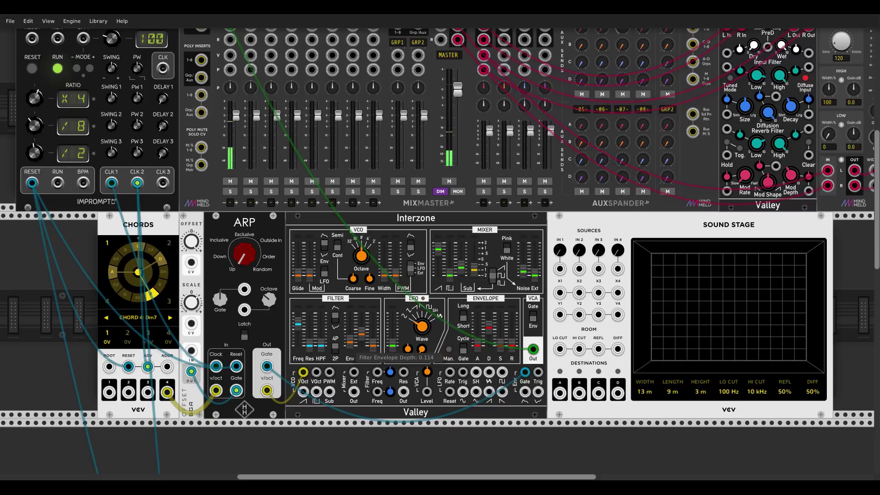
Reroute Interzone's output into Sound Stage's source 1 input and patch destinations A and B into mixer channel 1's left and right inputs
scroll(468, 230, "down", 2)
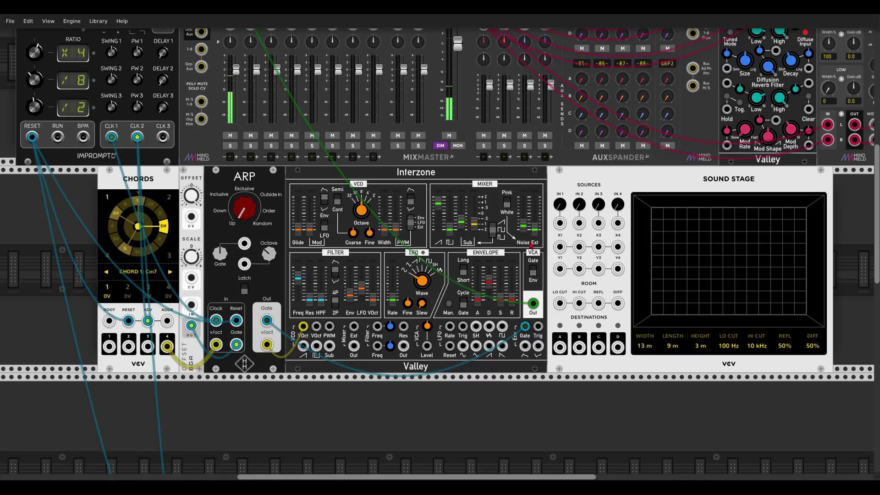
right_click(533, 303)
left_click_drag(534, 303, 560, 224)
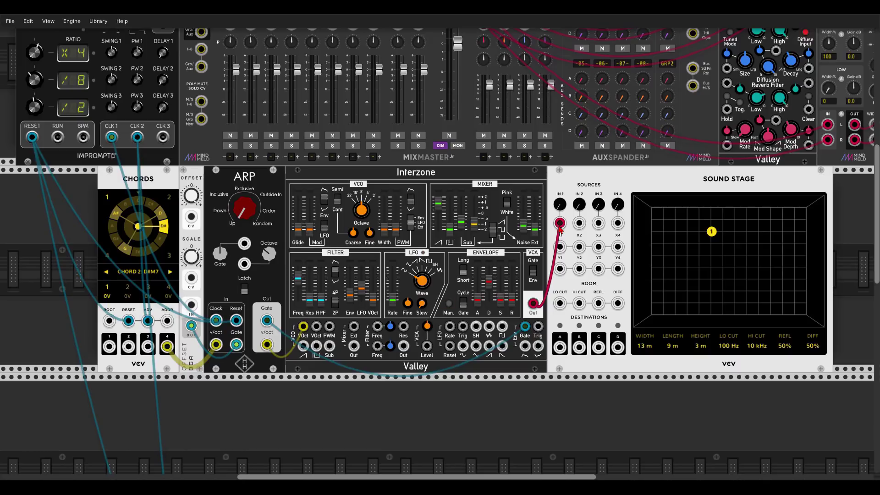
left_click_drag(559, 347, 579, 436)
scroll(558, 330, "down", 1)
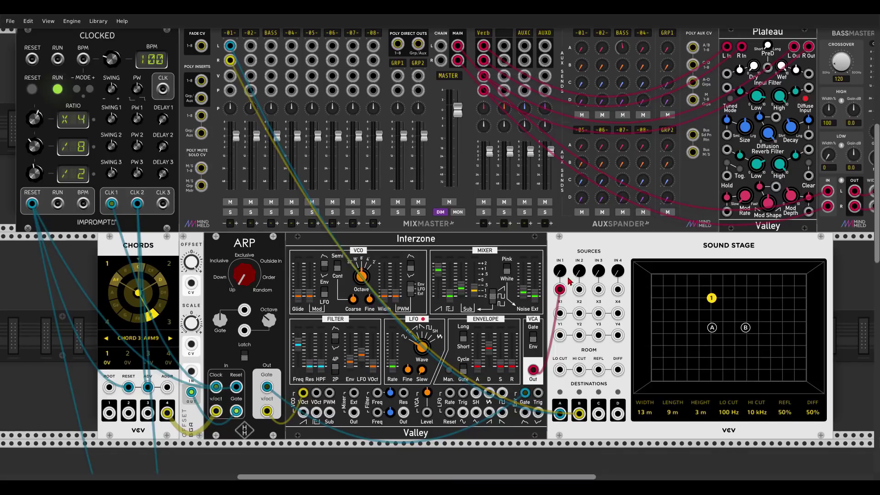
Raise the source 1 level to about -3.8 dB and center source 1 between destinations A and B
mouse_move(561, 275)
left_click_drag(560, 271, 560, 244)
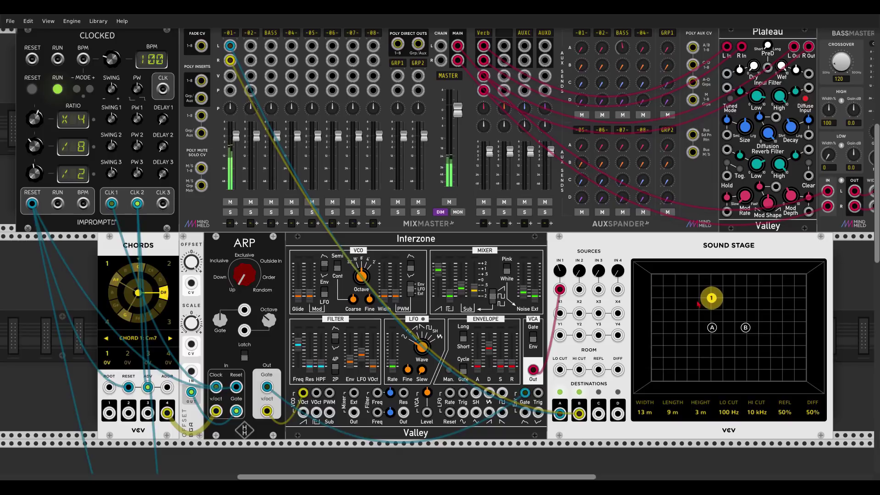
left_click_drag(710, 303, 729, 300)
left_click_drag(560, 270, 560, 267)
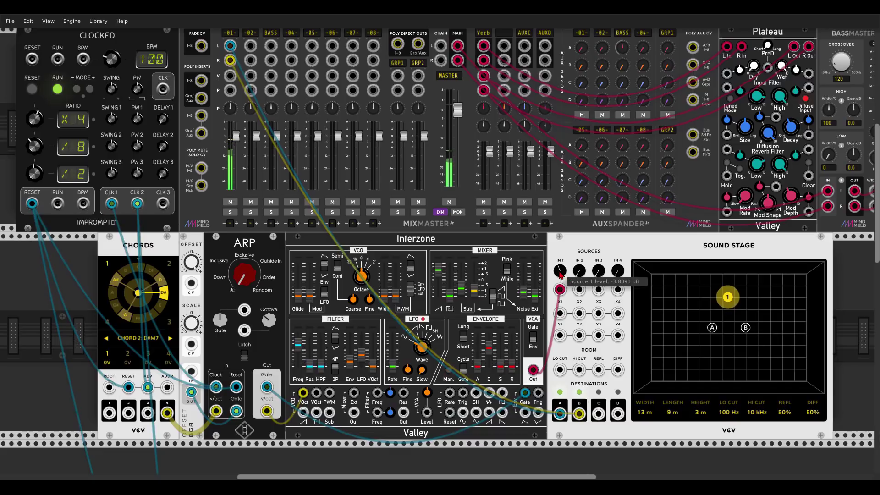
Add an LLFO module beside Sound Stage and enable its slow mode
scroll(729, 298, "down", 1)
scroll(729, 298, "right", 1)
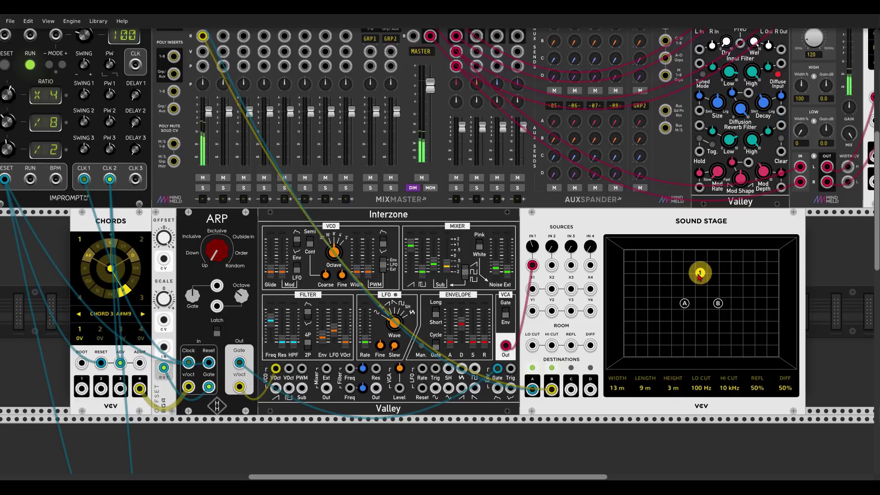
right_click(852, 257)
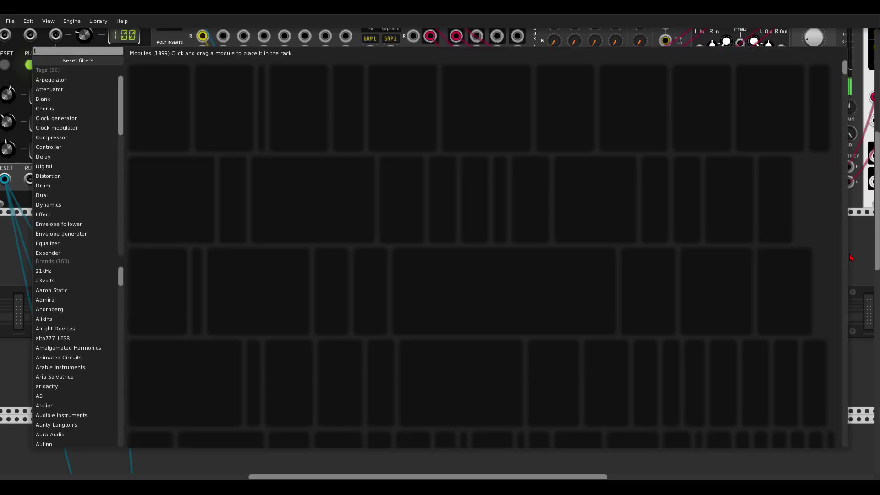
type("llfo")
key("Escape")
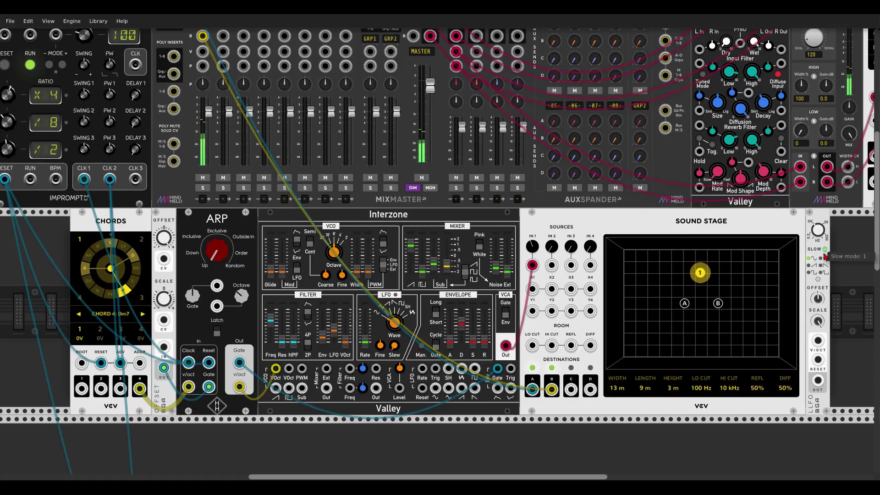
Patch the LLFO output into Sound Stage's X1 input and adjust the LFO's frequency, with its scale at about 73.45%
left_click_drag(818, 380, 532, 289)
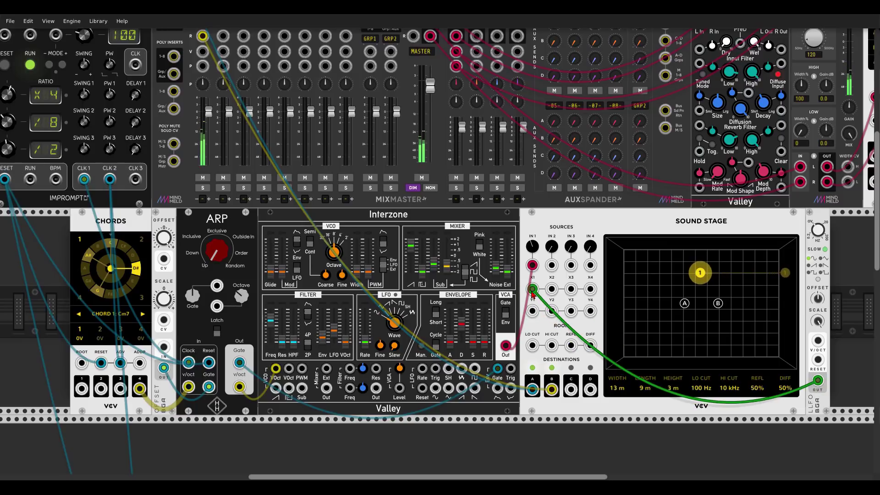
left_click_drag(819, 230, 819, 240)
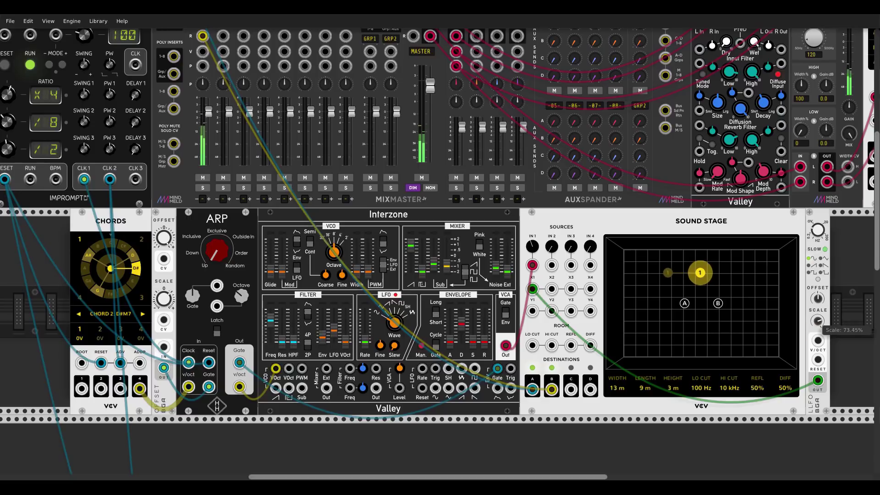
Fine-tune the LFO scale and enlarge the Sound Stage room to about 17.3 m wide, 12.4 m long and 7.45 m high
left_click_drag(818, 321, 819, 324)
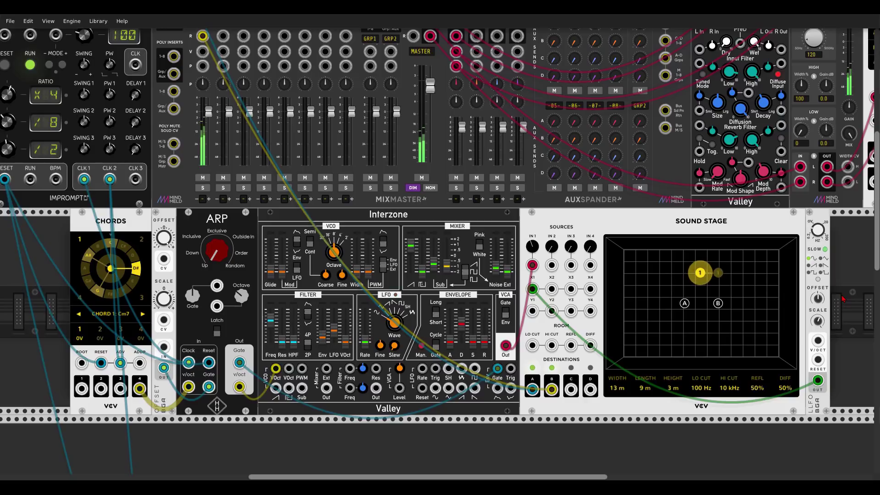
left_click_drag(617, 388, 673, 362)
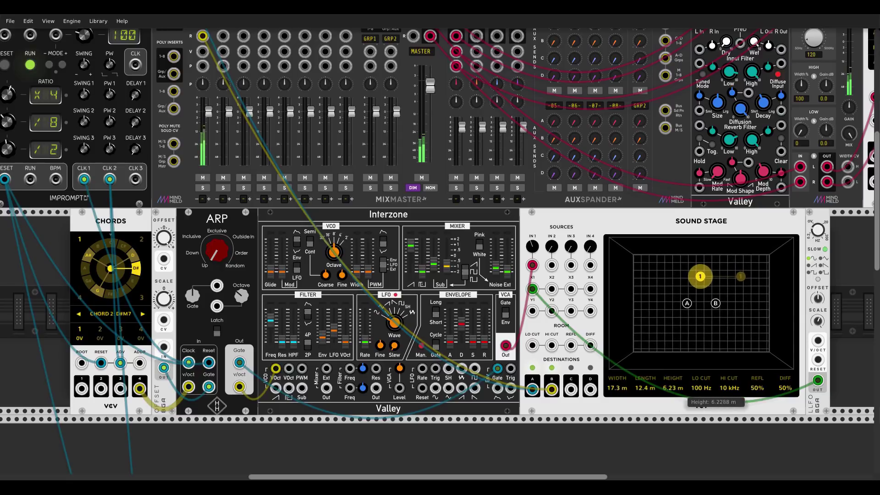
left_click_drag(674, 392, 674, 374)
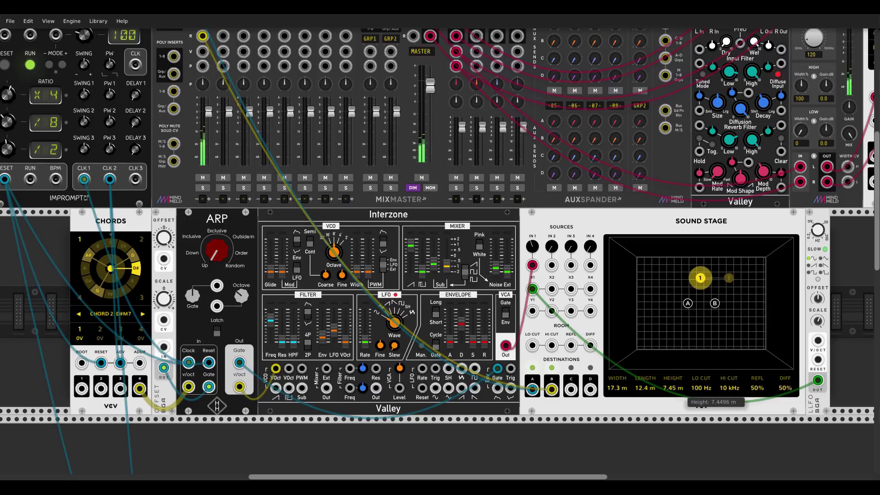
Set source 1's level to about 2.2 dB, reflectivity to 54.9% and diffusion to 0%, and adjust Interzone's filter envelope depth
mouse_move(535, 251)
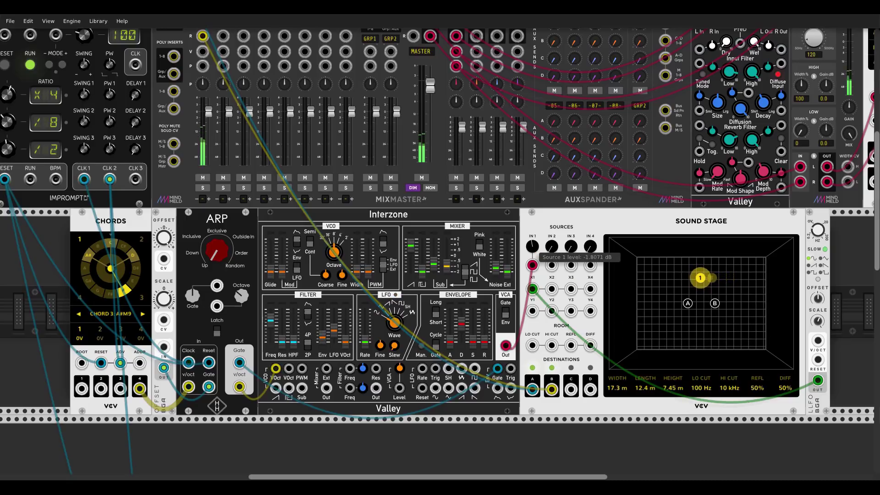
left_click_drag(532, 246, 532, 243)
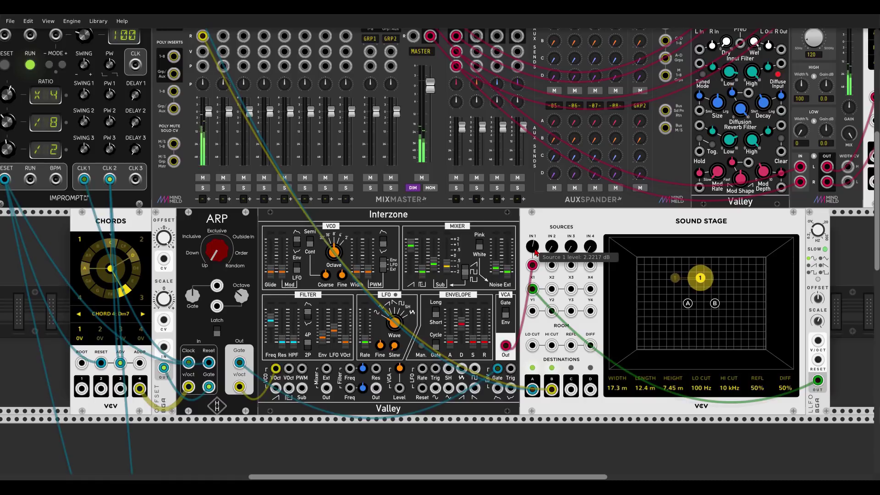
left_click_drag(757, 388, 757, 384)
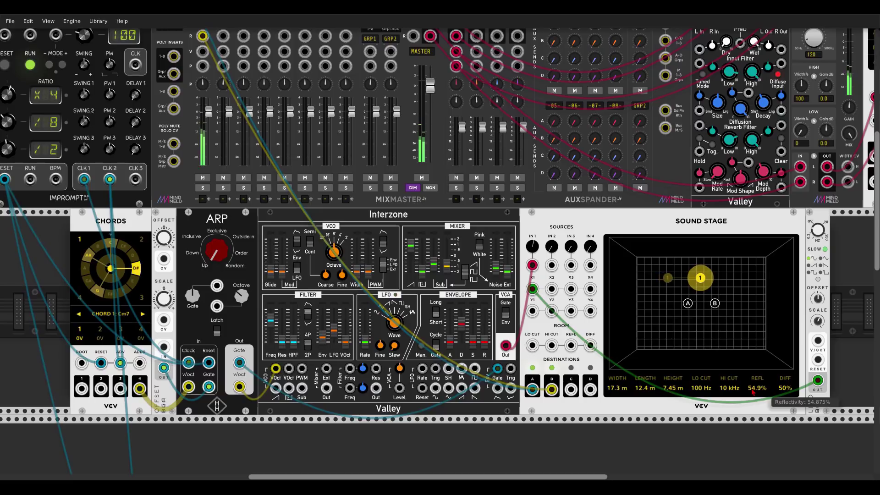
left_click_drag(782, 389, 782, 394)
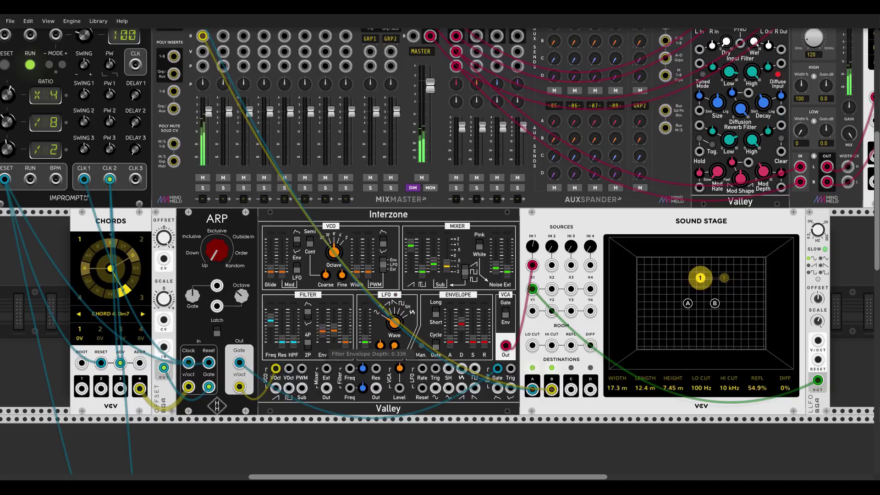
mouse_move(322, 328)
left_mouse_down()
mouse_move(322, 319)
mouse_move(323, 339)
left_mouse_up()
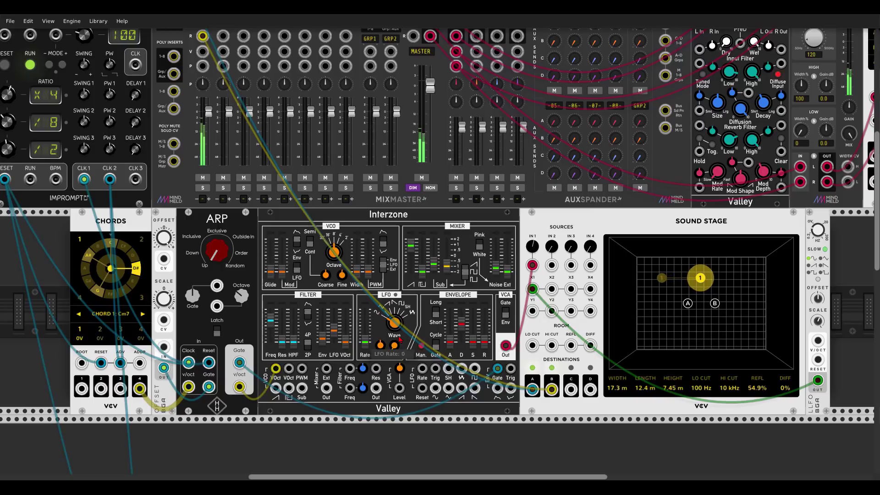
Patch Interzone's output into source 2, place source 2 opposite source 1 beyond the destinations, and set its level to about -5.5 dB
left_click_drag(551, 265, 505, 345)
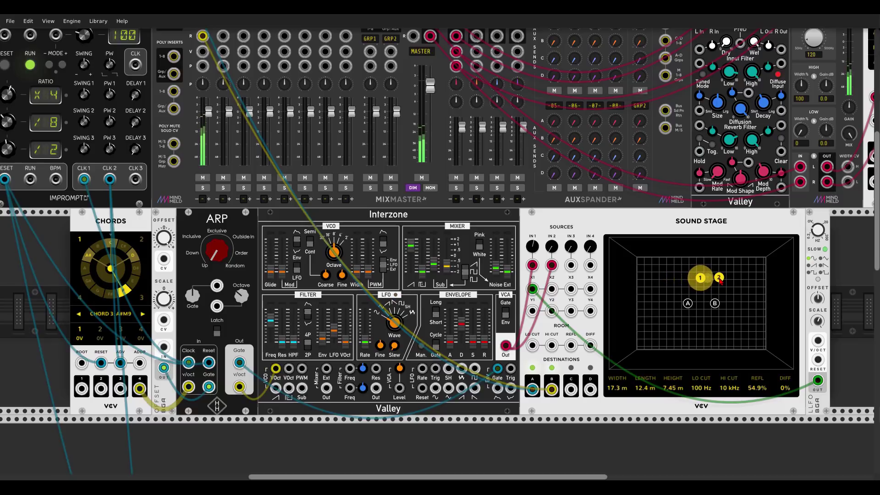
mouse_move(554, 250)
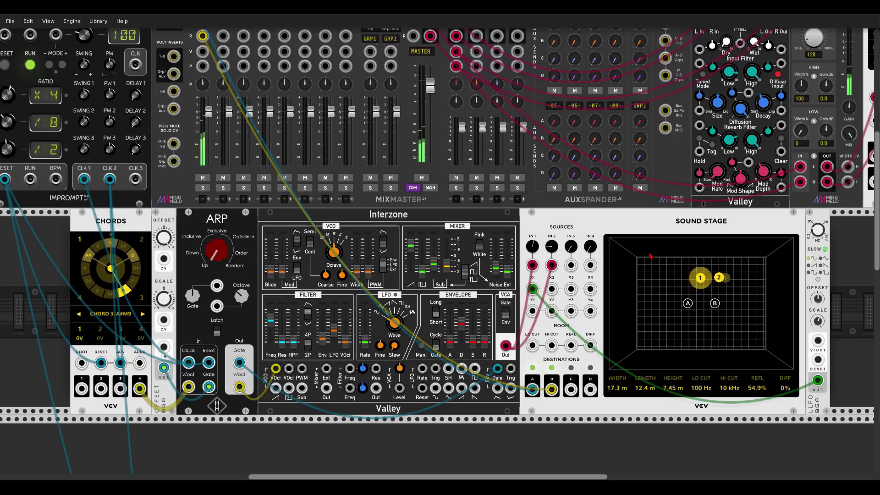
left_click_drag(705, 312, 701, 337)
left_click_drag(552, 246, 552, 234)
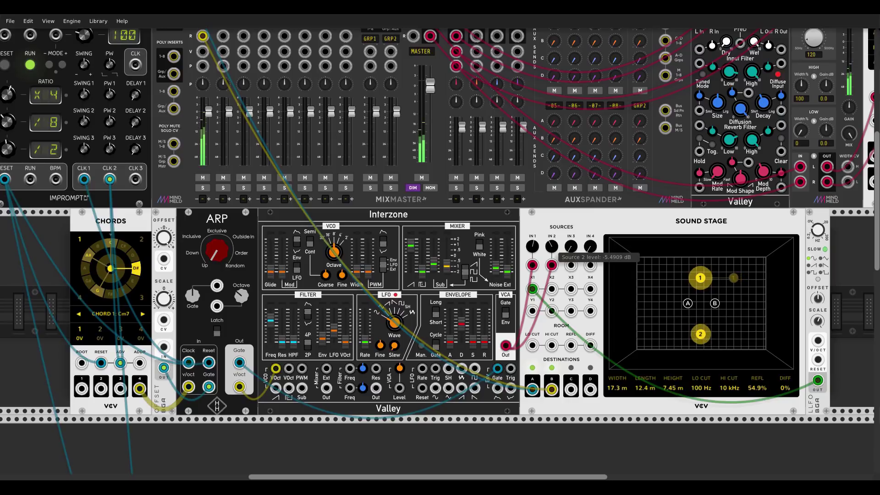
Duplicate the LLFO module beside the original and patch the copy's output into Sound Stage's X2 input
scroll(818, 259, "right", 1)
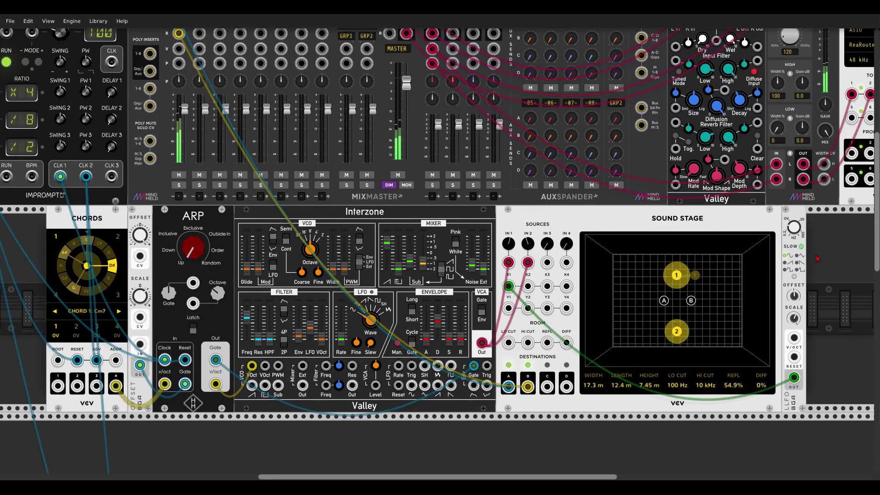
scroll(818, 259, "right", 1)
key("ctrl+d")
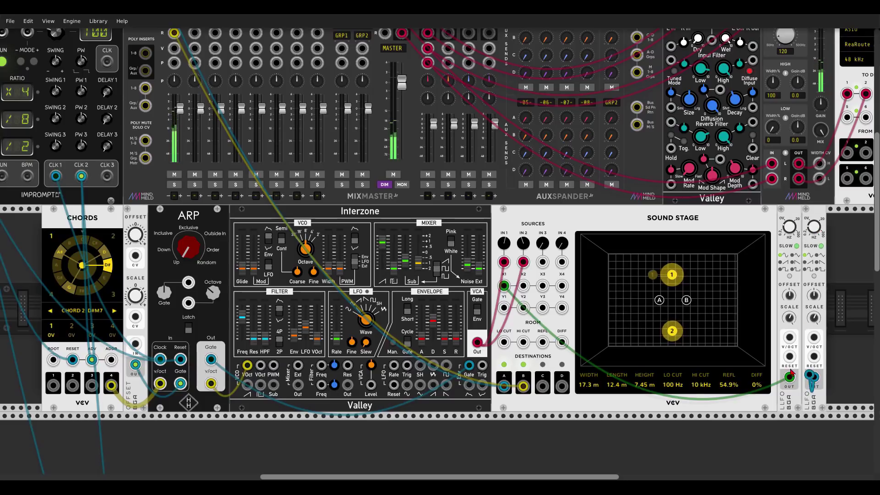
left_click_drag(815, 377, 524, 286)
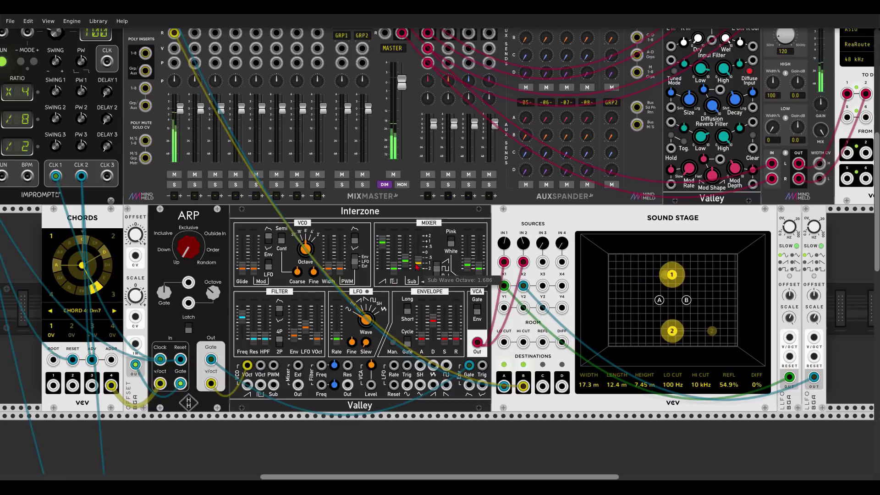
Adjust Interzone's sub wave level and filter envelope depth, trying higher settings before bringing both down again
mouse_move(412, 267)
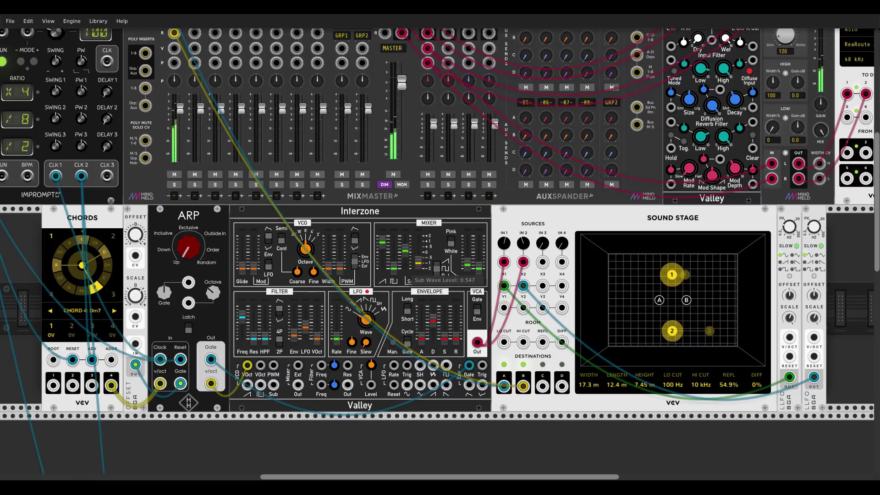
left_click_drag(405, 251, 405, 248)
left_click_drag(293, 339, 294, 324)
mouse_move(412, 268)
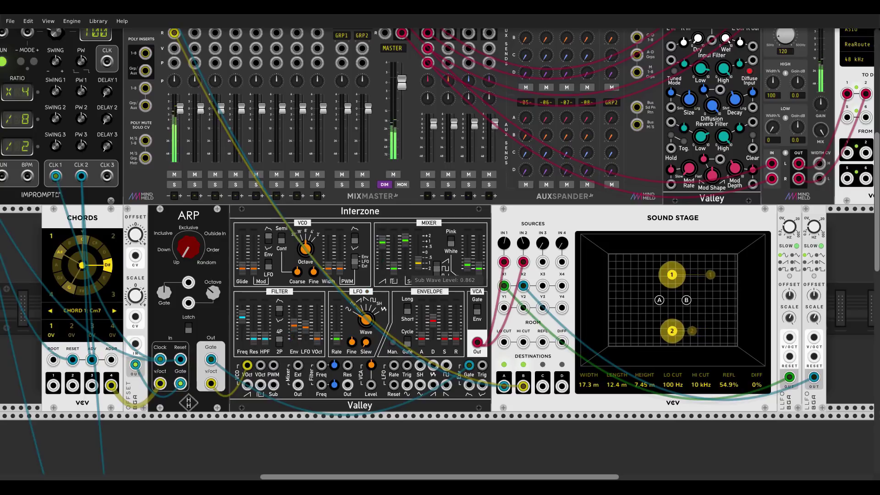
left_click_drag(405, 251, 406, 266)
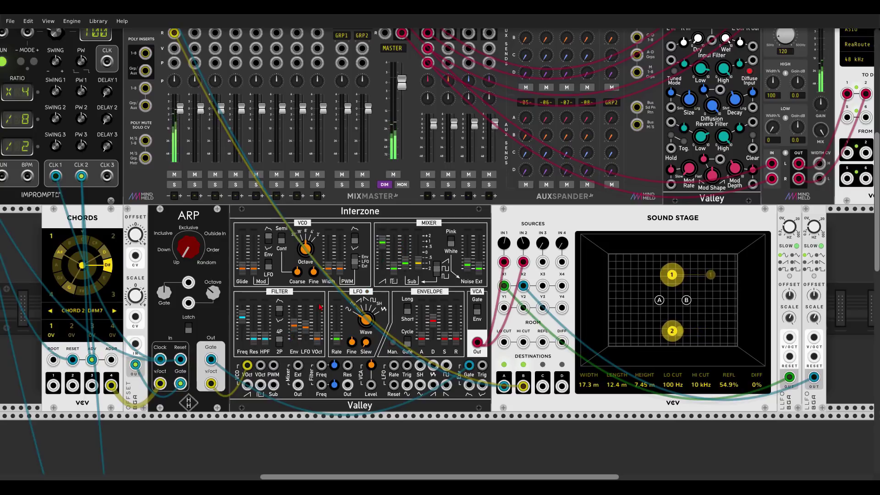
mouse_move(297, 341)
left_click_drag(294, 325, 294, 331)
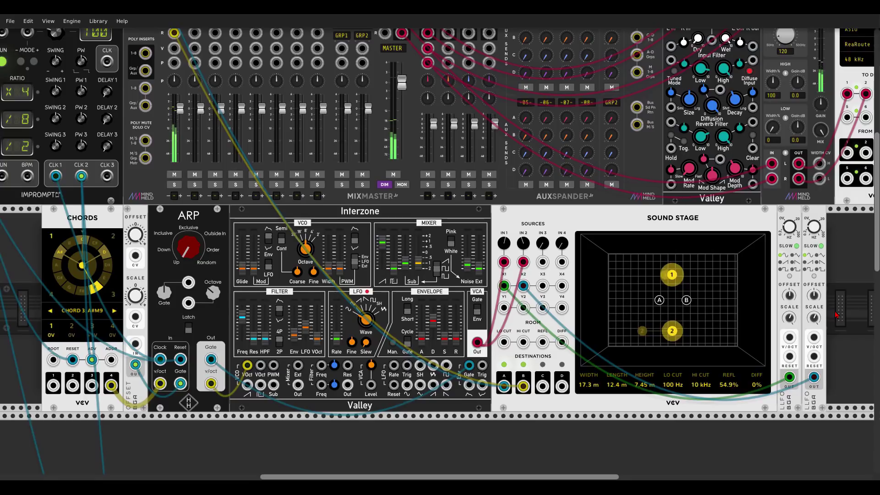
Add the Vult Flame distortion module directly beside the second LLFO
left_click_drag(836, 315, 727, 290)
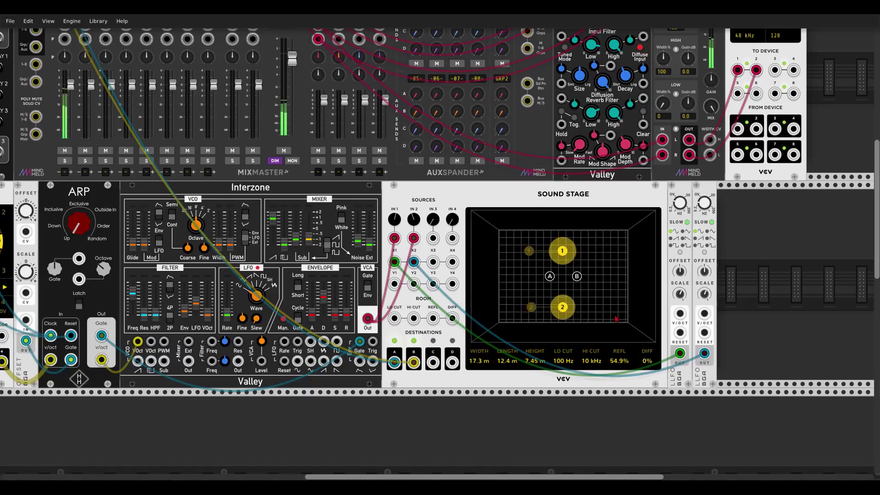
right_click(776, 254)
type("flame")
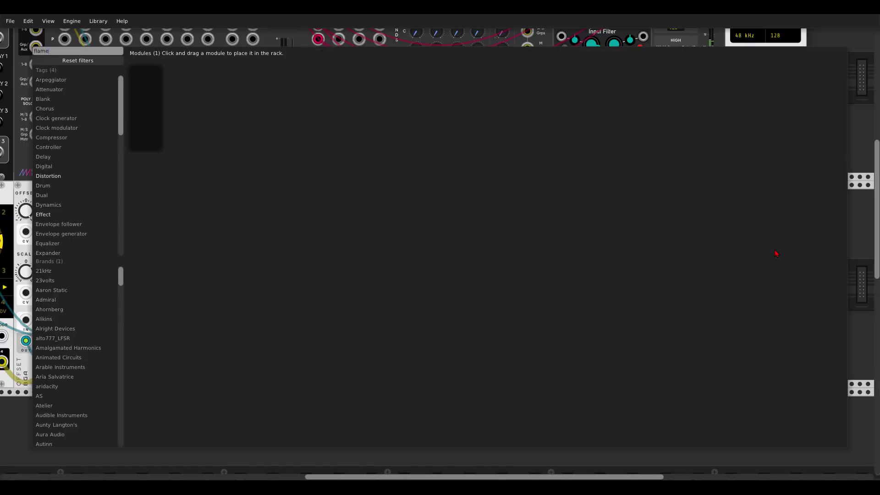
left_click_drag(152, 100, 721, 255)
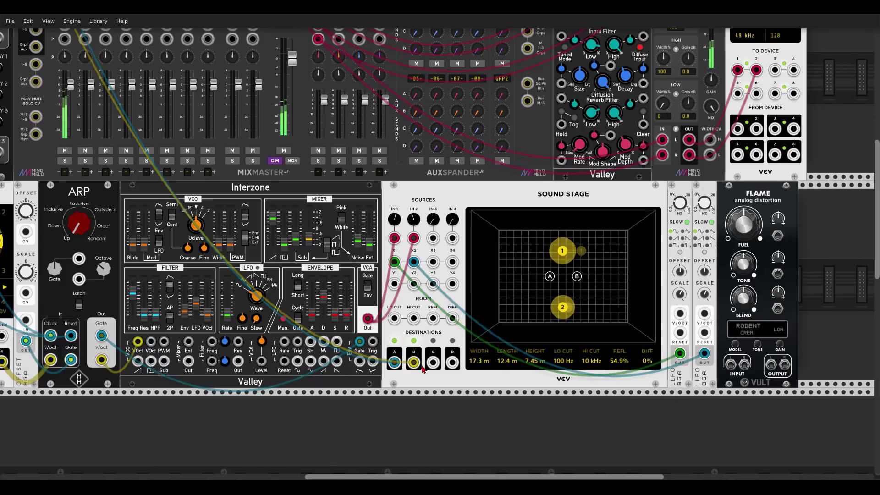
Patch destinations C and D into Flame's two inputs and place them in the room's corners on source 2's side
mouse_move(433, 362)
left_mouse_down()
mouse_move(732, 364)
mouse_move(453, 362)
left_mouse_up()
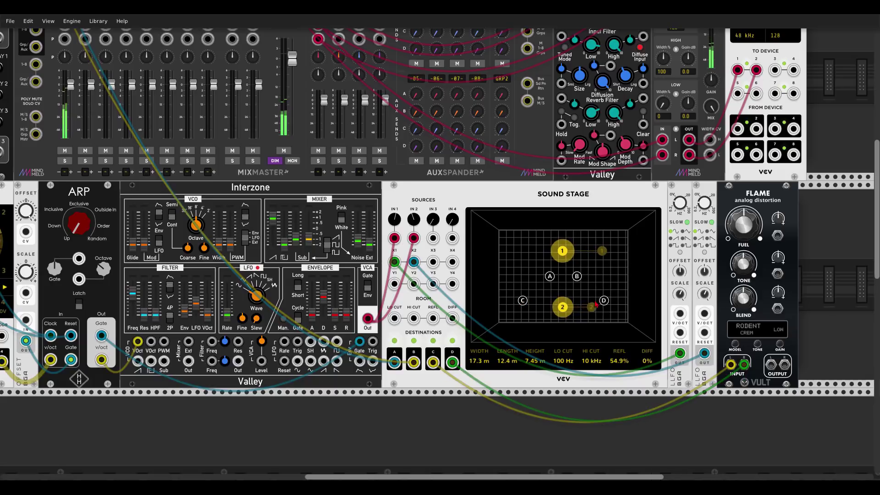
left_click_drag(526, 305, 488, 338)
left_click_drag(601, 304, 641, 334)
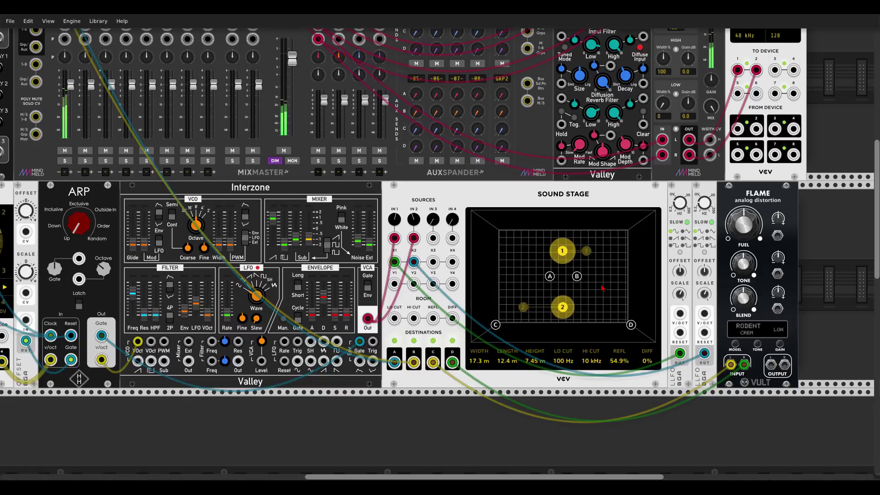
Patch Flame's two outputs into mixer channel 2's left and right inputs
mouse_move(746, 311)
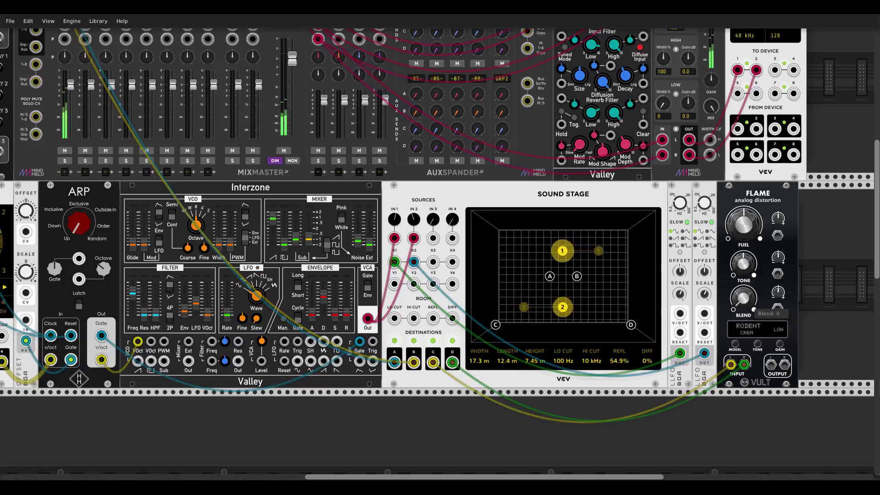
scroll(321, 229, "up", 3)
left_click_drag(771, 365, 772, 399)
scroll(102, 124, "down", 2)
scroll(771, 399, "up", 2)
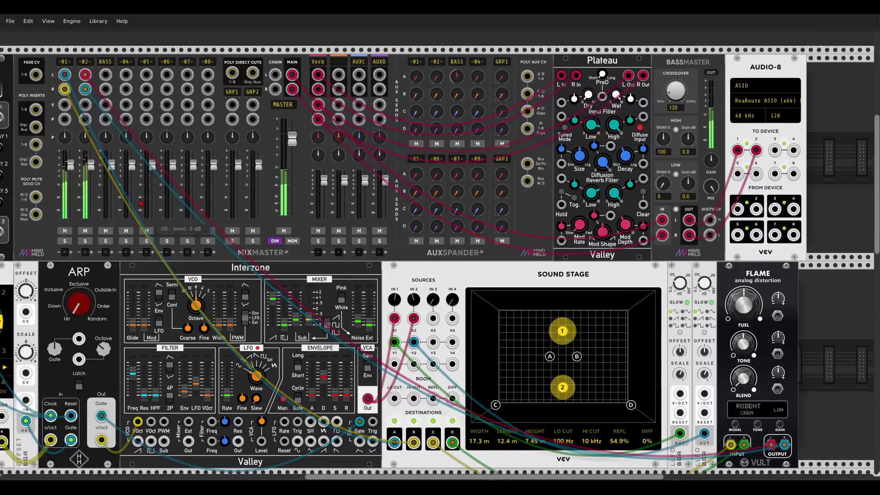
Lower mixer track 2's gain adjustment to -5.8 dB and adjust Flame's Blend amount
right_click(85, 63)
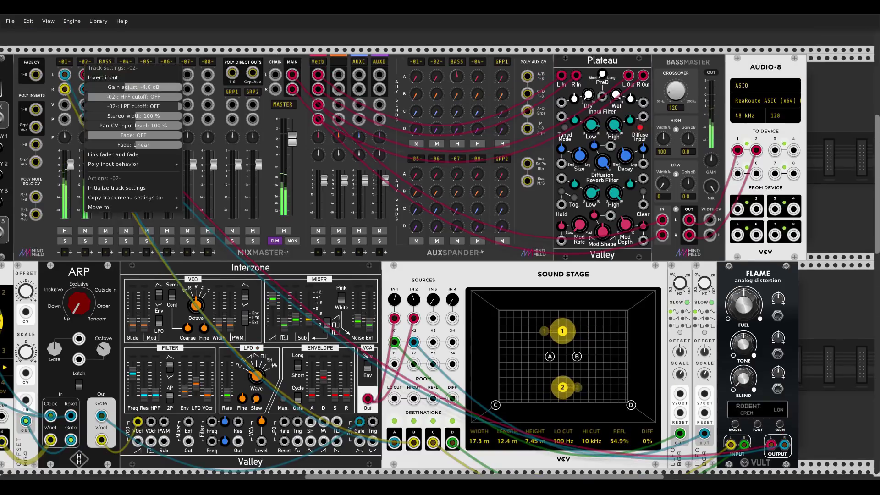
left_click(160, 60)
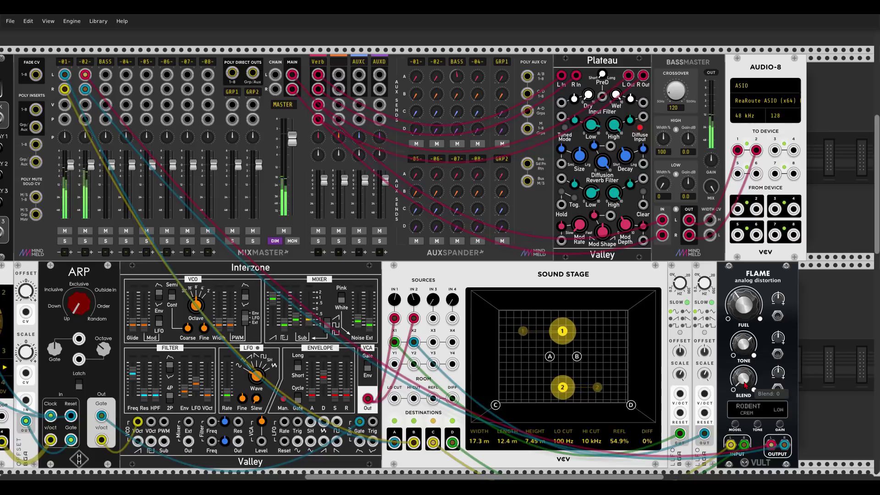
scroll(746, 387, "down", 2)
left_click_drag(746, 342, 746, 320)
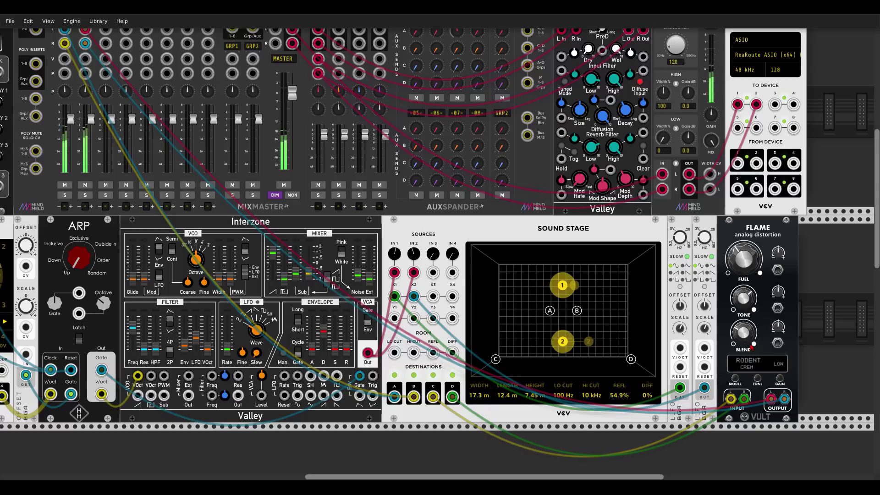
scroll(188, 197, "up", 2)
right_click(85, 62)
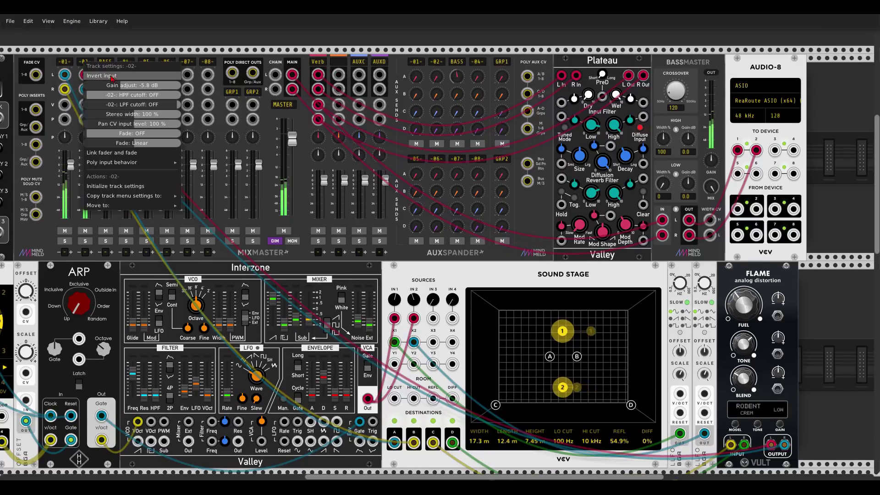
left_click(121, 45)
Raise mixer track 2's aux send A to feed the distorted signal into the Verb aux
scroll(413, 207, "down", 3)
scroll(413, 206, "left", 2)
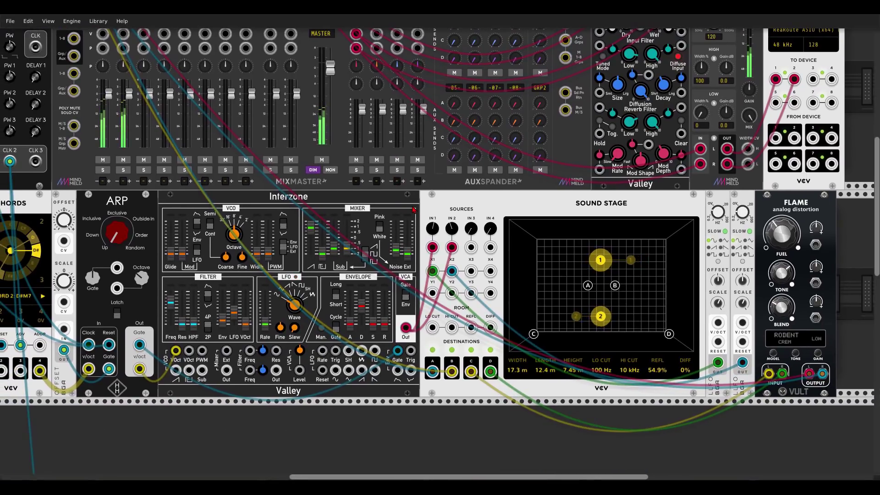
scroll(413, 210, "up", 2)
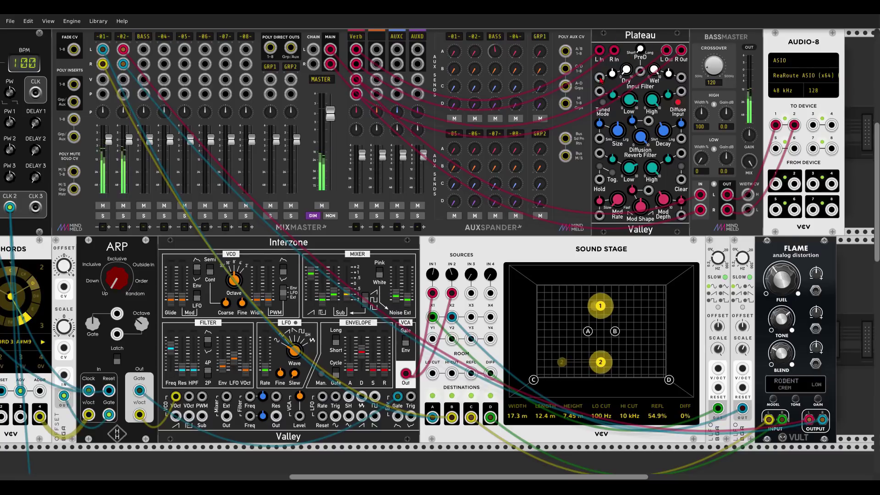
scroll(440, 251, "up", 1)
left_click_drag(475, 74, 475, 79)
scroll(475, 180, "down", 4)
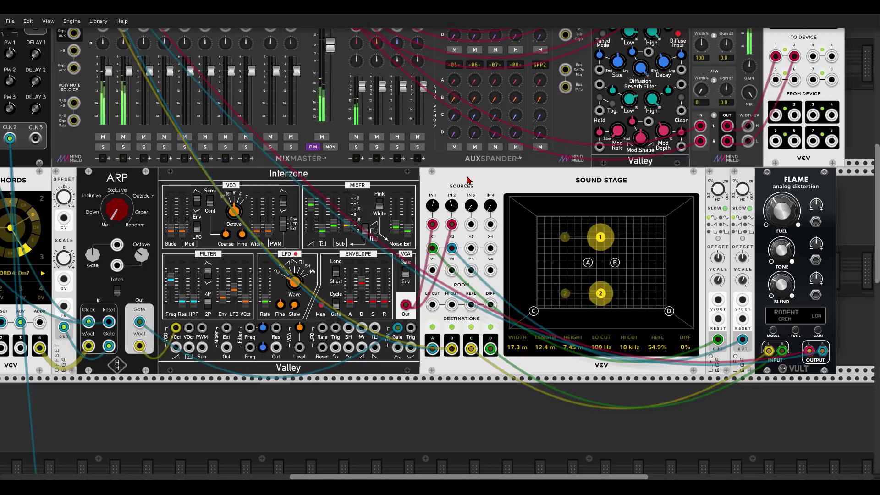
Set Interzone's filter envelope depth to about 0.195
scroll(475, 180, "left", 1)
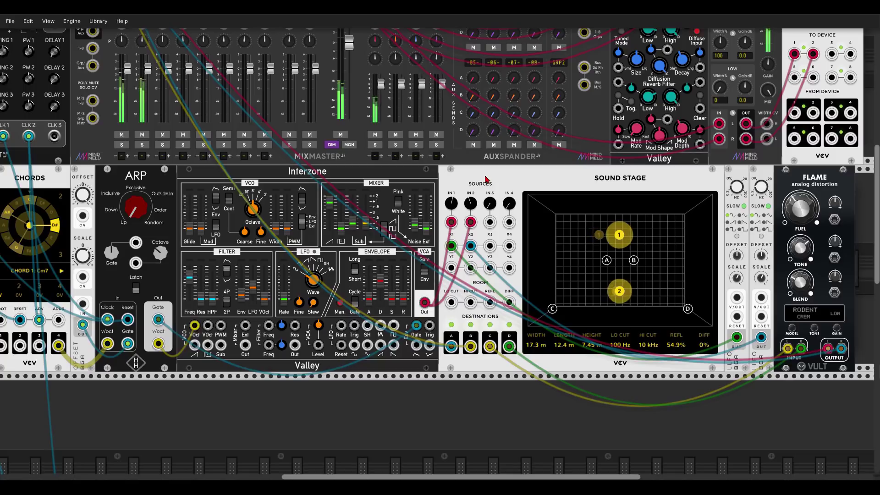
left_click_drag(242, 297, 242, 286)
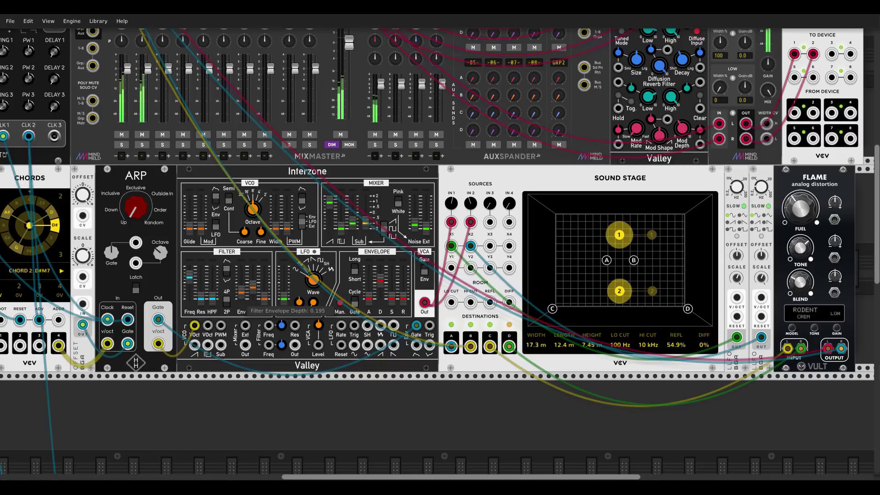
scroll(243, 302, "down", 2)
scroll(405, 159, "down", 10)
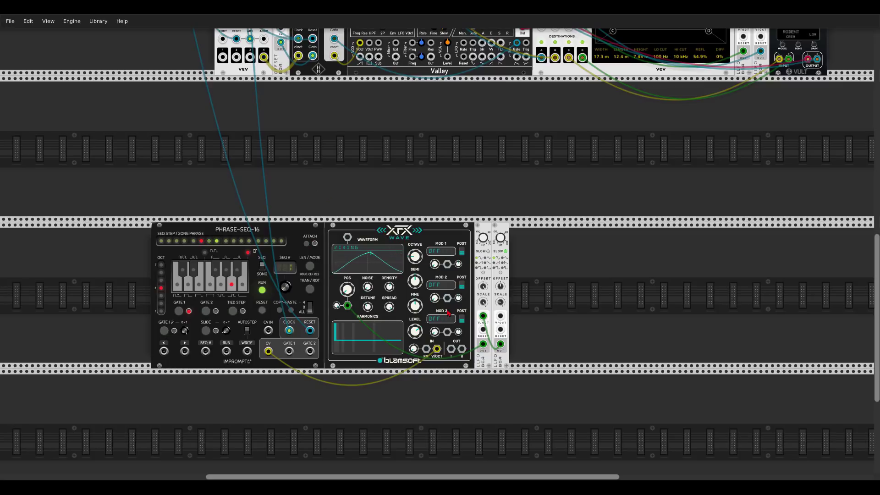
Patch XFX Wave's two outputs into mixer track 3's inputs and lower the BASS track's gain adjustment to -7.0 dB
scroll(445, 288, "down", 2, "ctrl")
scroll(449, 348, "up", 3)
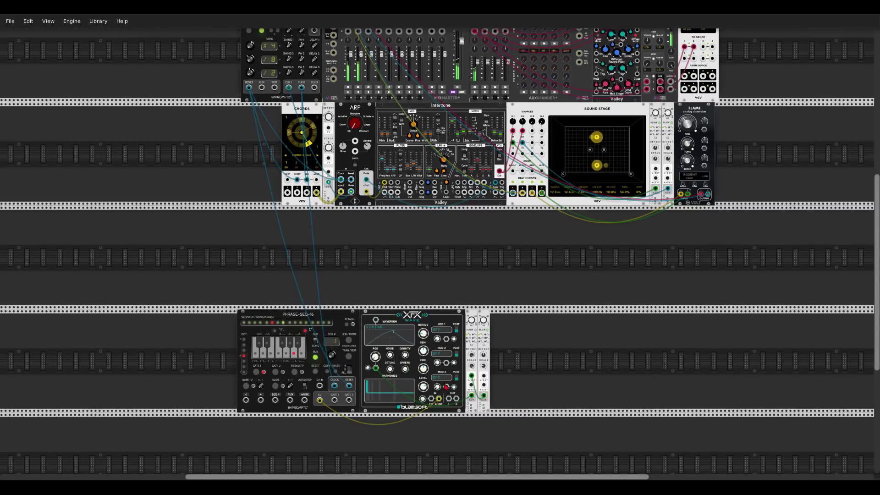
left_click_drag(451, 403, 457, 443)
right_click(370, 53)
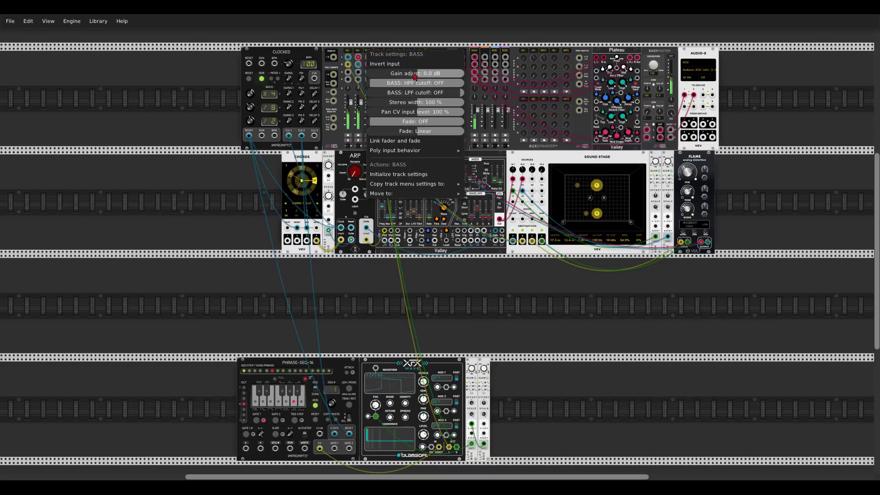
left_click_drag(415, 77, 402, 76)
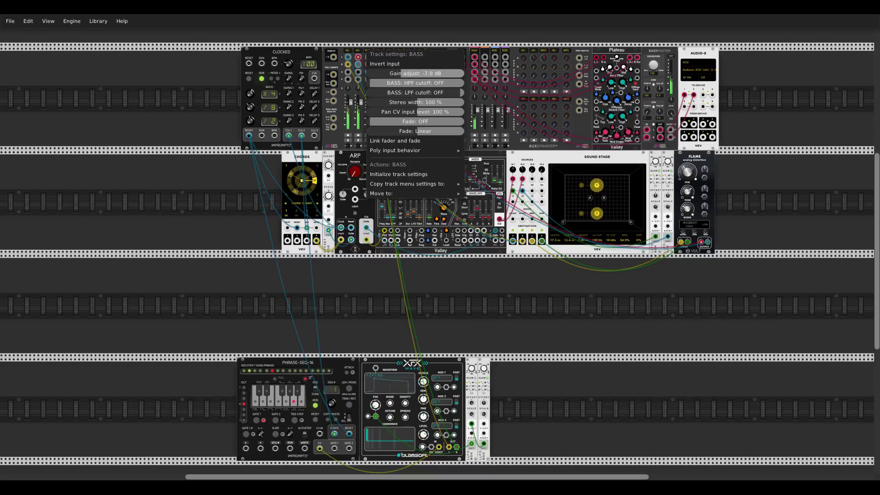
left_click(468, 263)
Adjust the sub wave and noise levels in Interzone's mixer section
scroll(468, 263, "up", 4)
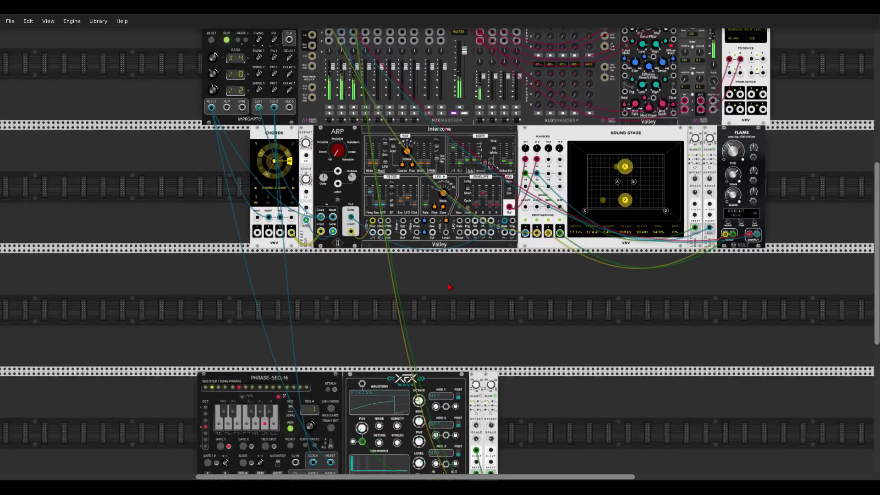
scroll(483, 252, "up", 4)
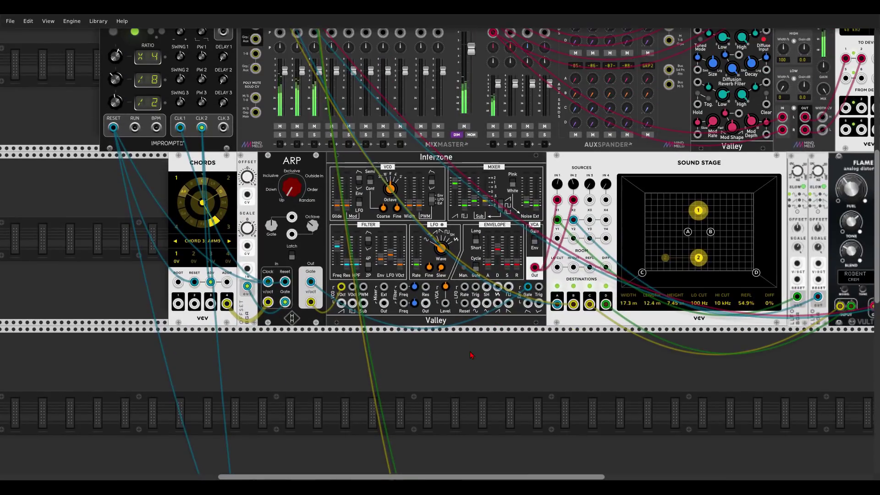
scroll(469, 351, "up", 2)
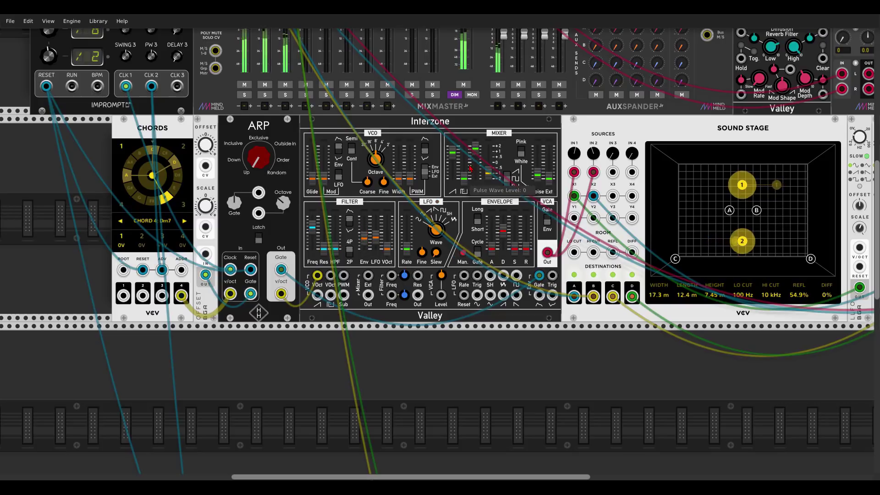
left_click_drag(476, 150, 475, 157)
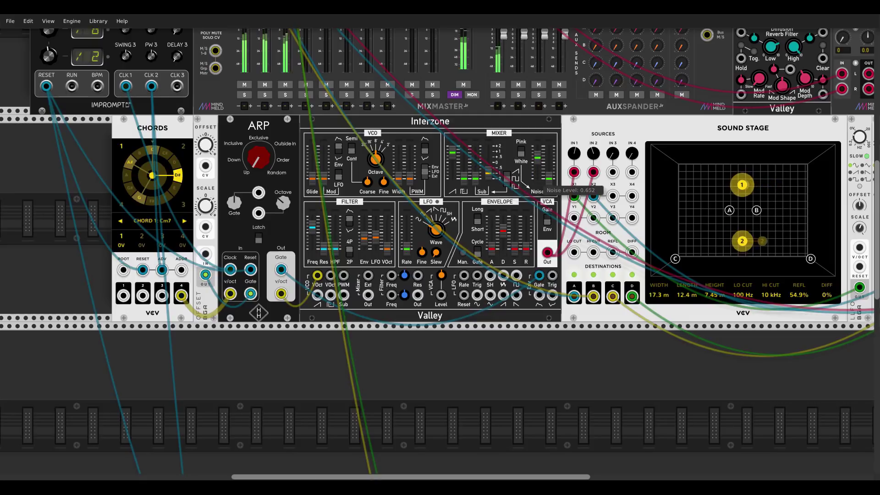
left_click_drag(538, 158, 538, 152)
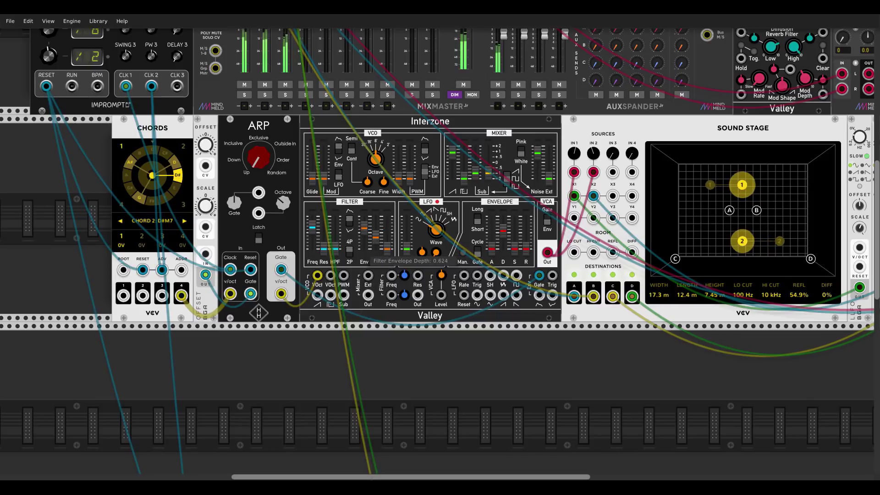
left_click_drag(538, 153, 538, 162)
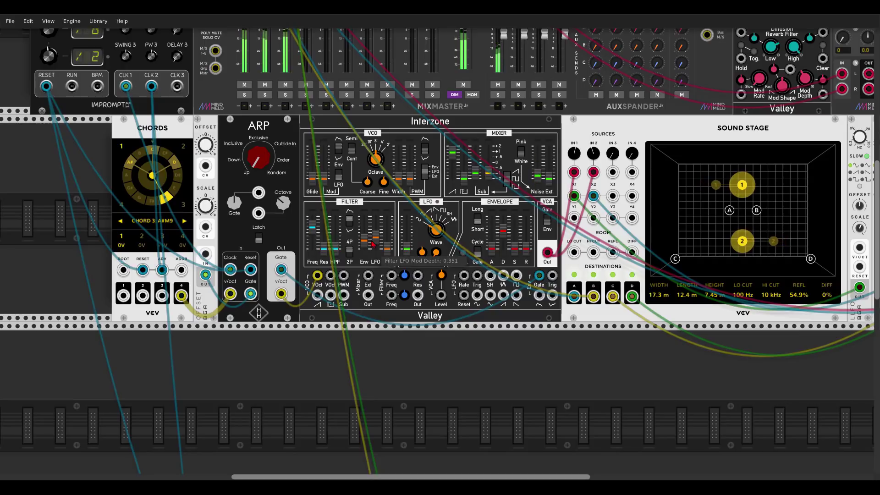
Reshape Interzone's envelope and fine-tune its filter envelope depth and sub wave level
left_click_drag(364, 239, 365, 238)
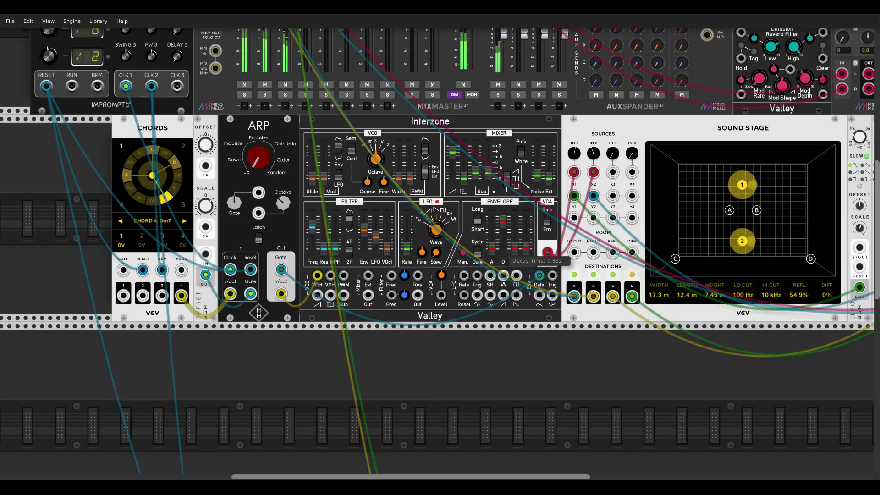
left_click_drag(526, 238, 526, 228)
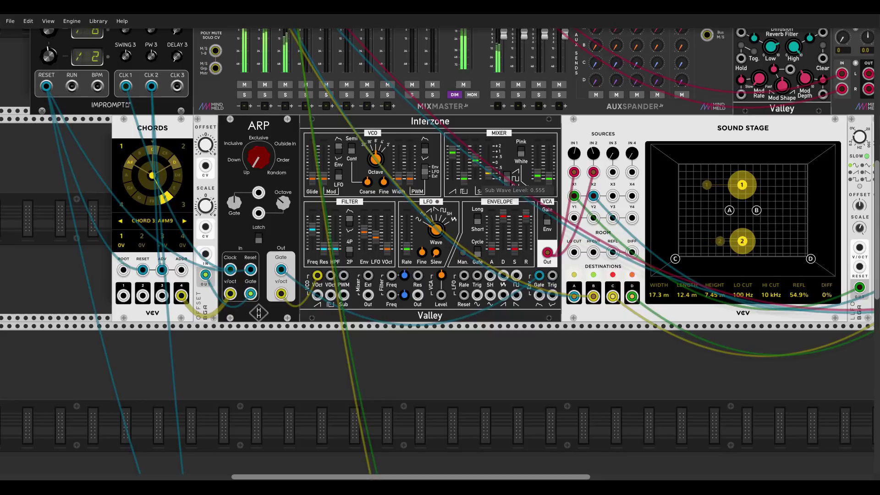
left_click_drag(475, 159, 476, 162)
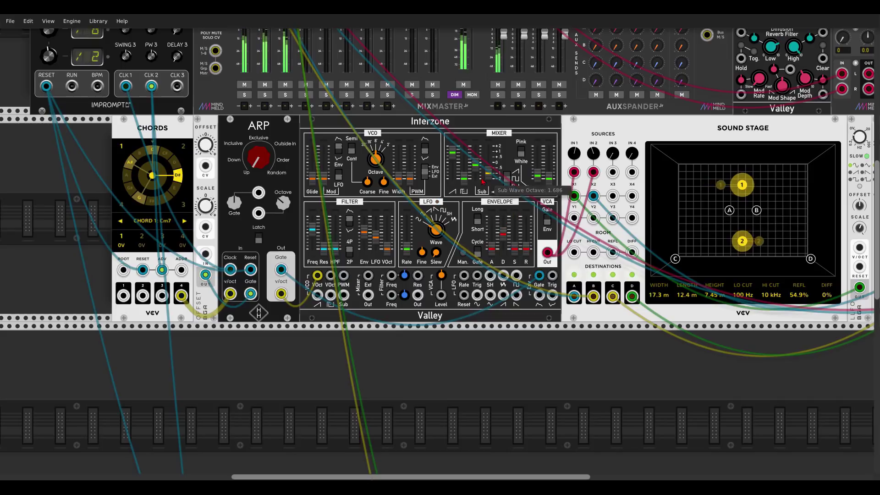
left_click_drag(364, 237, 363, 240)
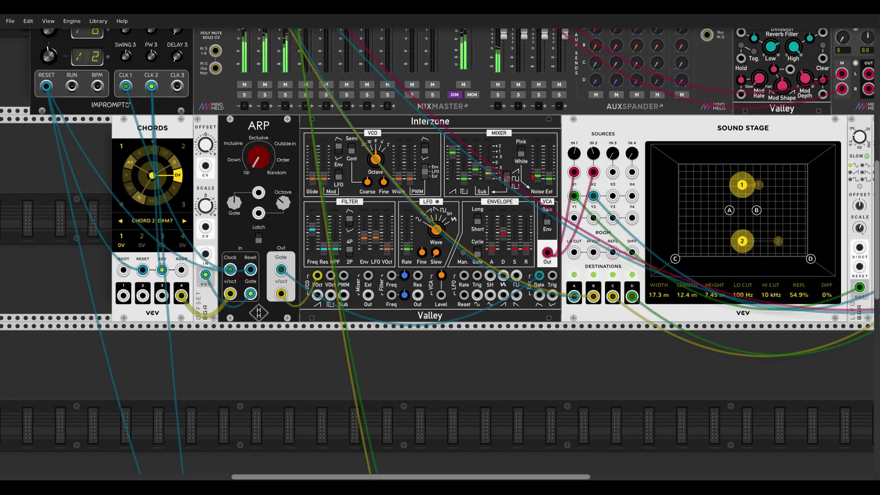
Unmute mixer tracks 2 and 3 in the drum patch
left_click_drag(571, 141, 484, 142)
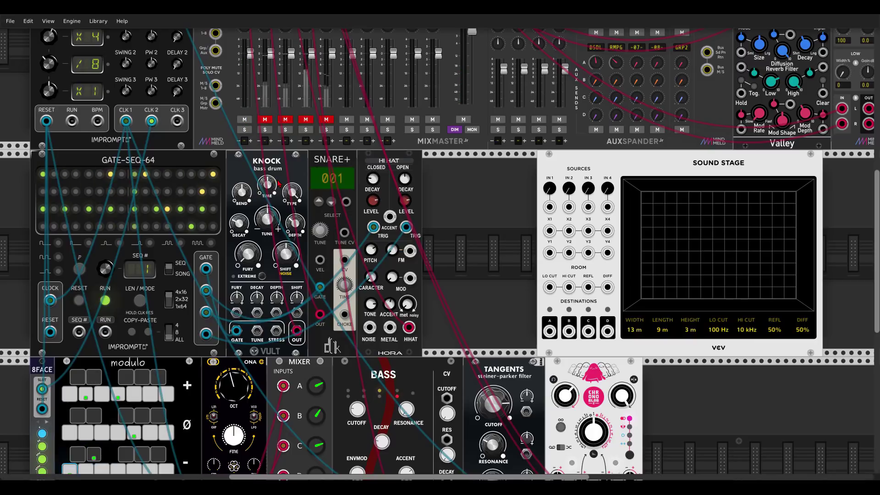
left_click(265, 119)
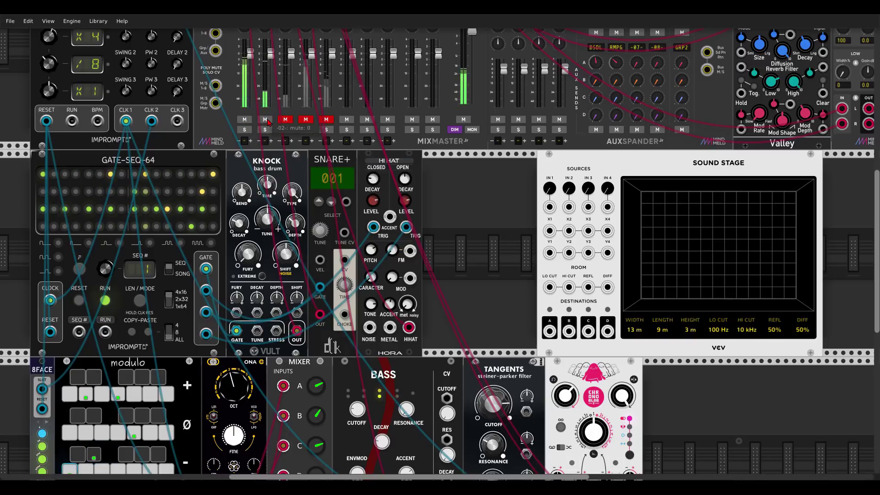
left_click(285, 120)
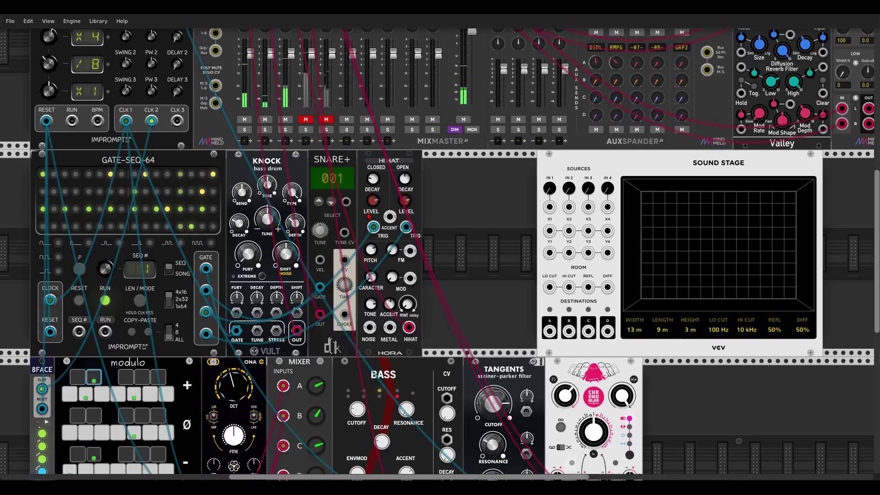
Route the snare and hi-hat into Sound Stage sources 1 and 2, and destinations A and B into mixer track 2's inputs
left_click_drag(320, 316, 549, 207)
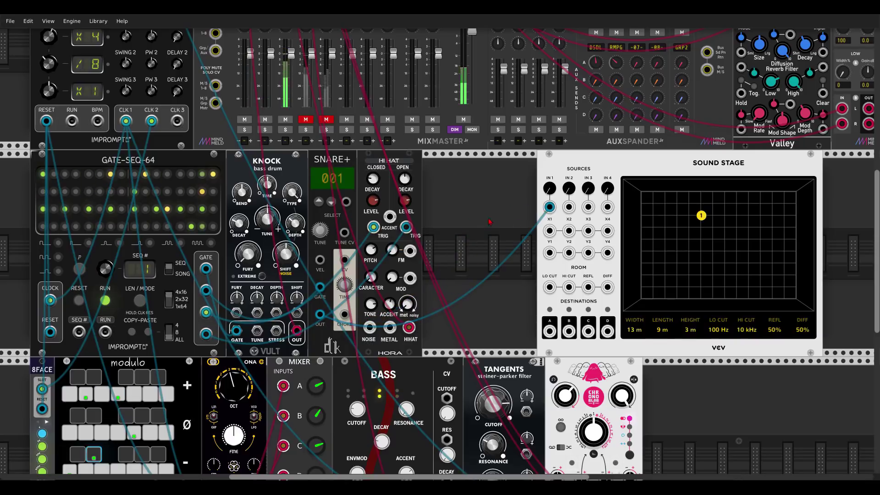
left_click_drag(409, 327, 569, 207)
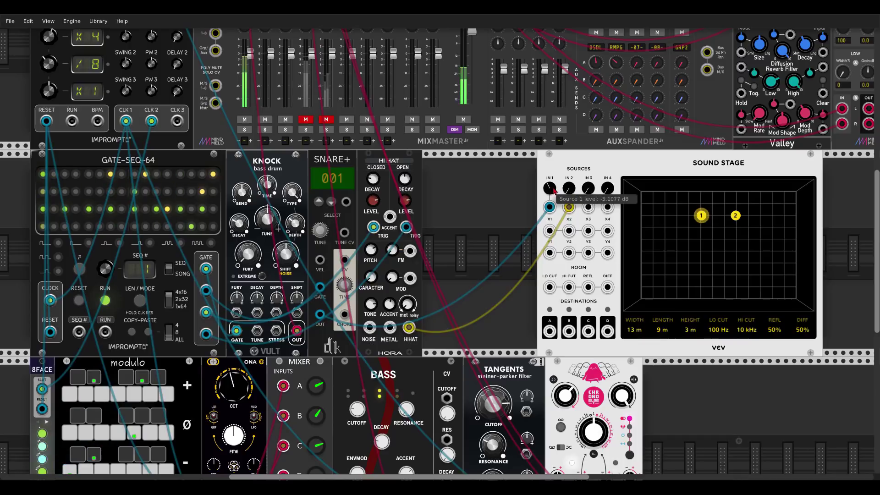
left_click_drag(569, 189, 569, 181)
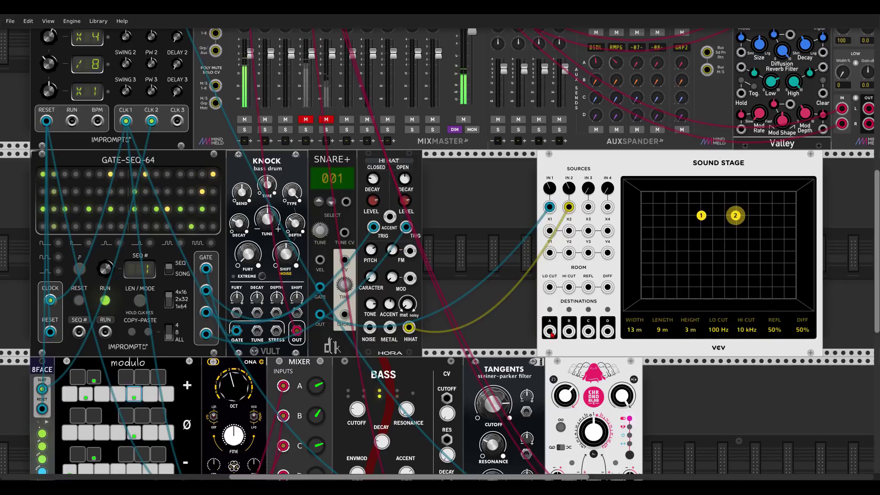
left_click_drag(550, 331, 569, 467)
left_click_drag(570, 364, 569, 360)
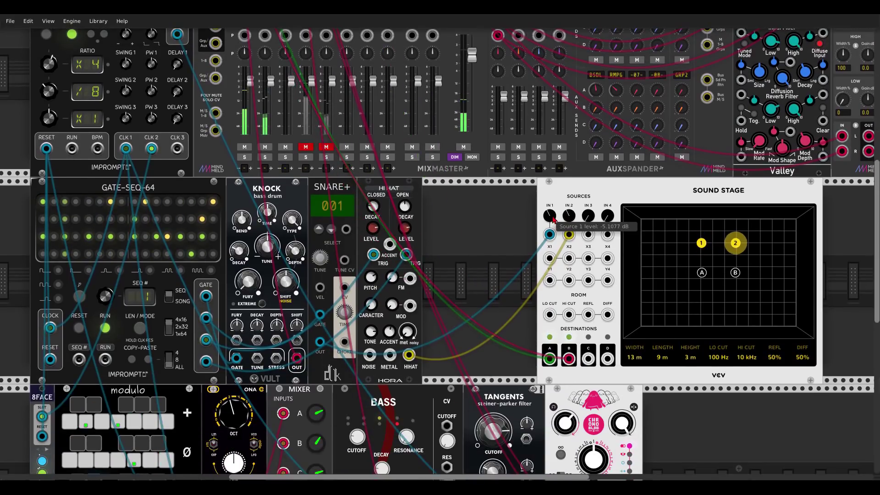
Raise the levels of Sound Stage sources 1 and 2 and set the room's low cut to 250 Hz
mouse_move(569, 217)
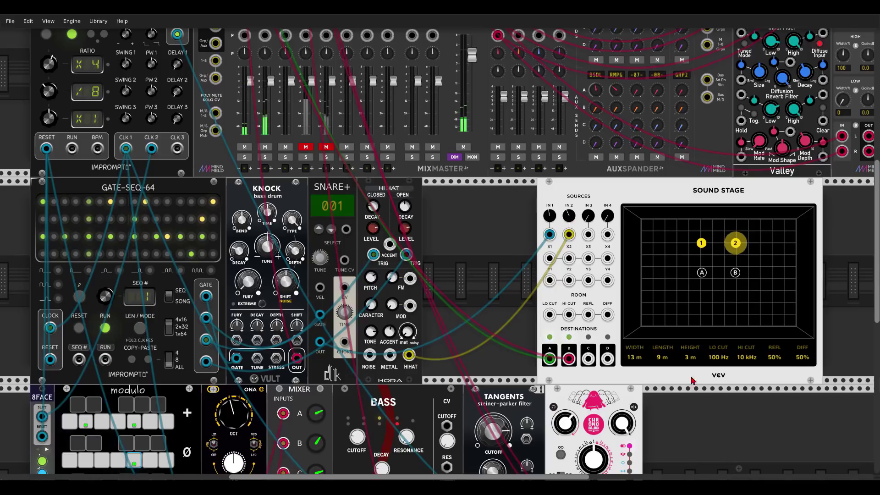
left_click_drag(722, 360, 718, 357)
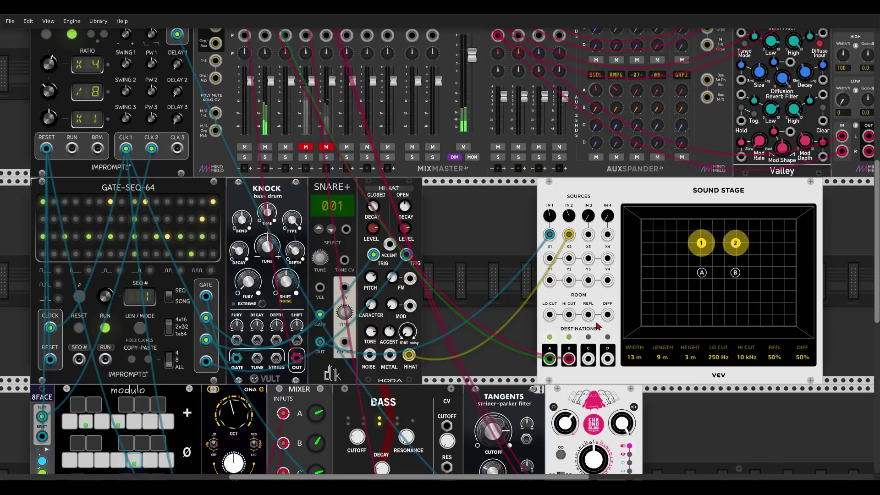
Add the S&H/Eight module beside Sound Stage and patch its common trigger input to Clocked's CLK 1 output
key("Return")
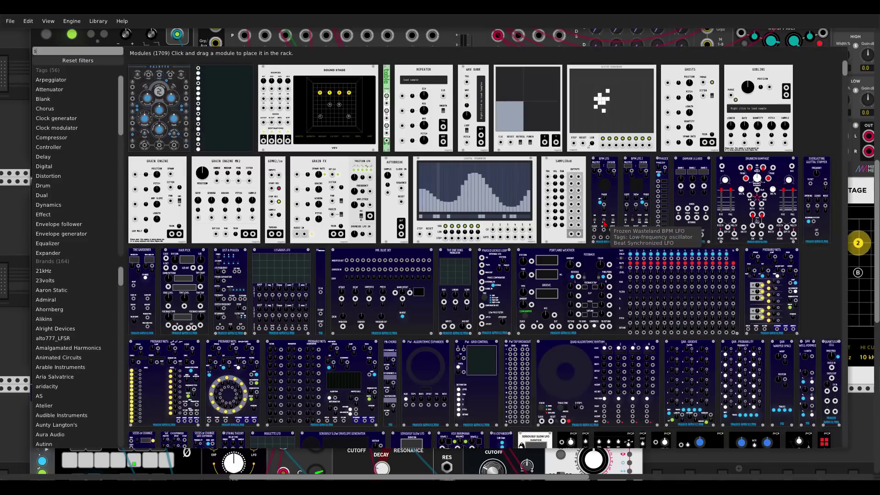
type("sample")
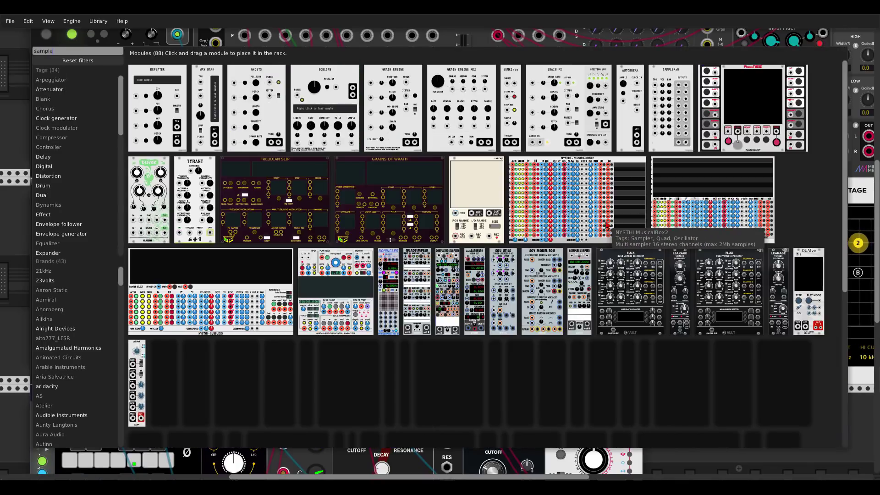
key("Escape")
left_click_drag(646, 307, 537, 282)
left_click_drag(481, 195, 126, 148)
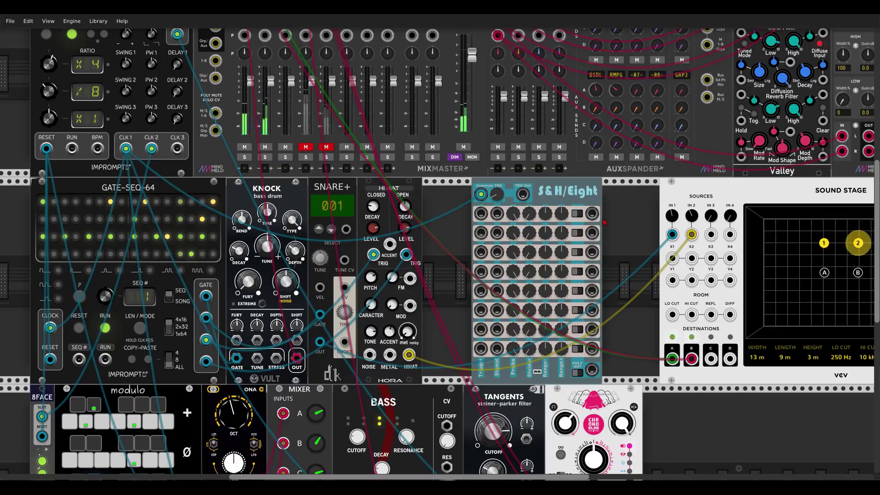
Patch S&H/Eight's first four outputs to Sound Stage's X1, Y1, X2 and Y2 inputs
left_click_drag(592, 214, 672, 258)
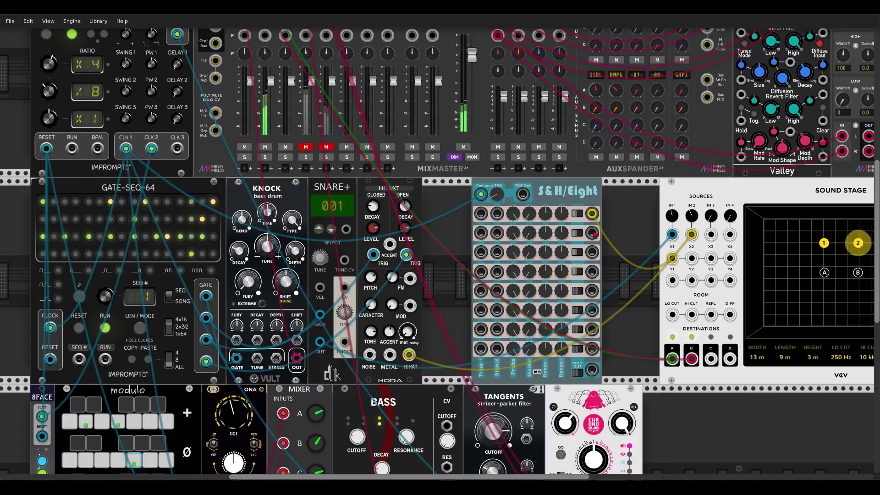
left_click_drag(592, 233, 692, 280)
Spread Sound Stage's destinations A and B farther apart and away from the two sources
scroll(667, 220, "right", 5)
scroll(667, 221, "down", 2)
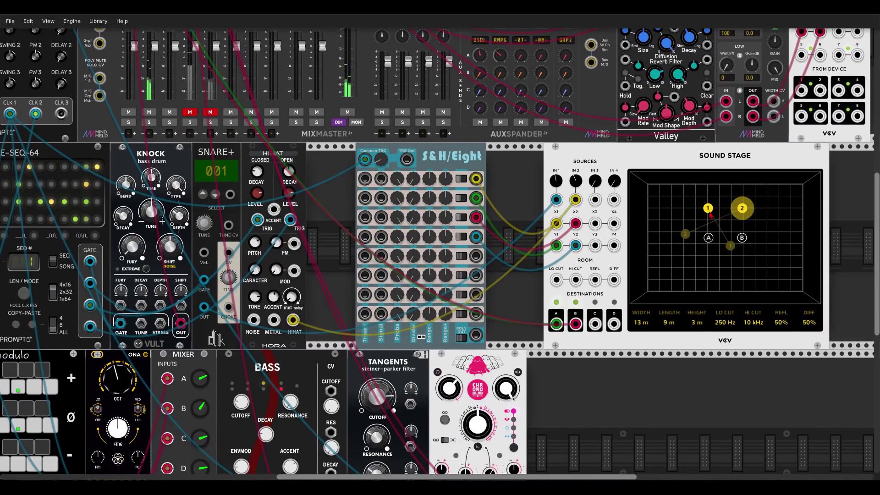
left_click_drag(709, 237, 683, 255)
left_click_drag(743, 241, 762, 266)
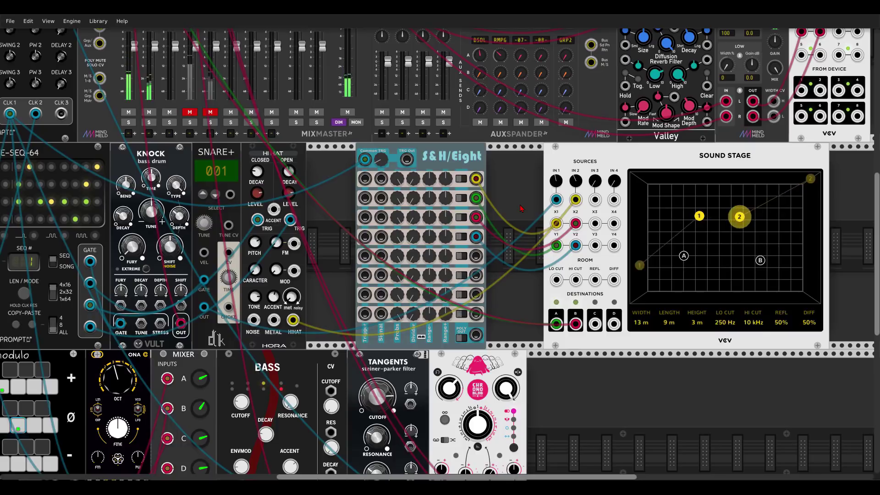
Patch S&H/Eight's fifth and sixth outputs to Sound Stage's room REFL and DIFF inputs
left_click_drag(476, 257, 476, 275)
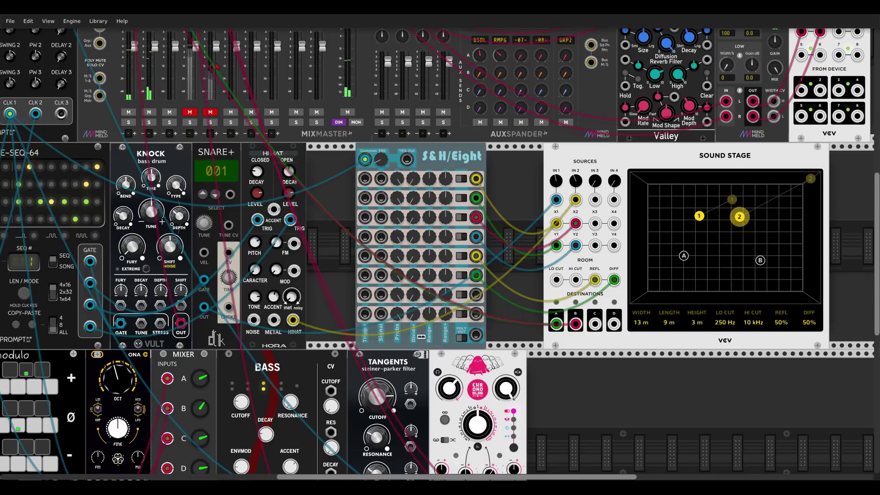
mouse_move(557, 182)
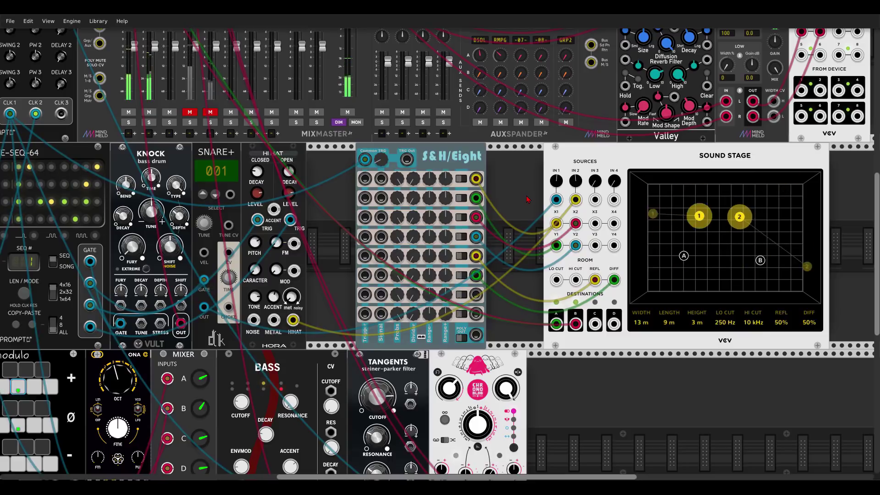
Find the MIDI-MAP module by searching for "midi" and place it directly beside Sound Stage
scroll(697, 323, "up", 3)
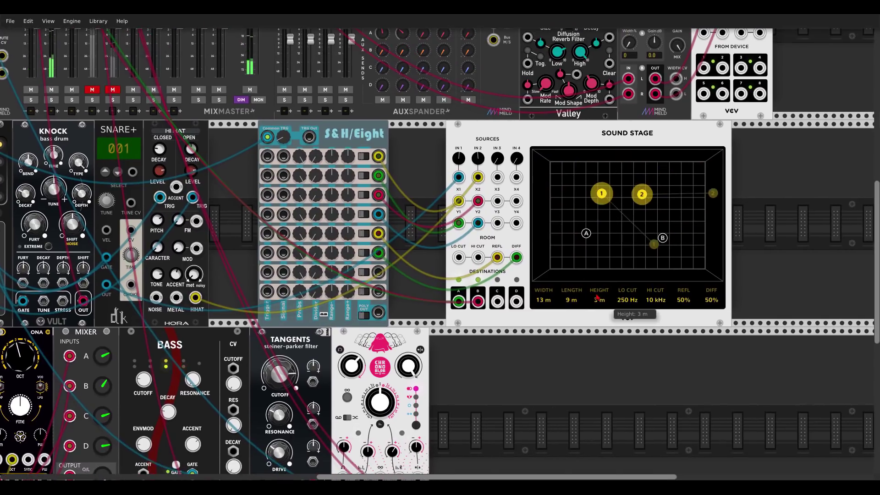
scroll(597, 307, "down", 1)
scroll(597, 307, "right", 2)
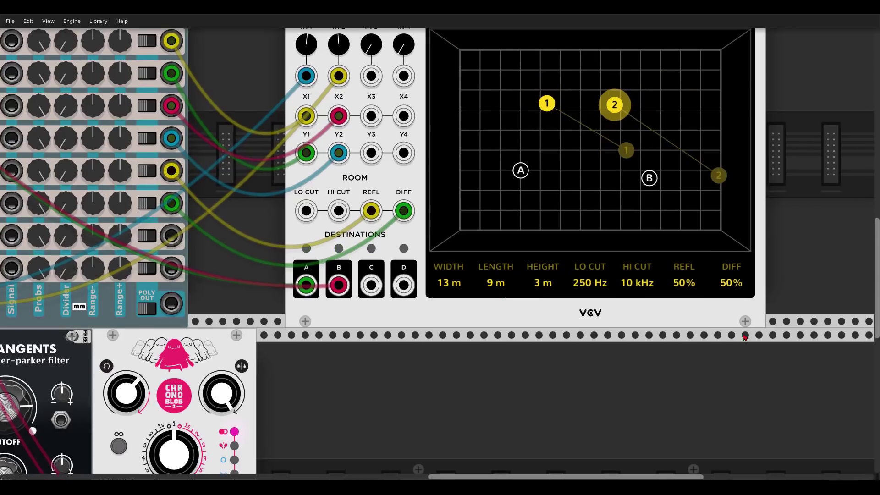
right_click(778, 225)
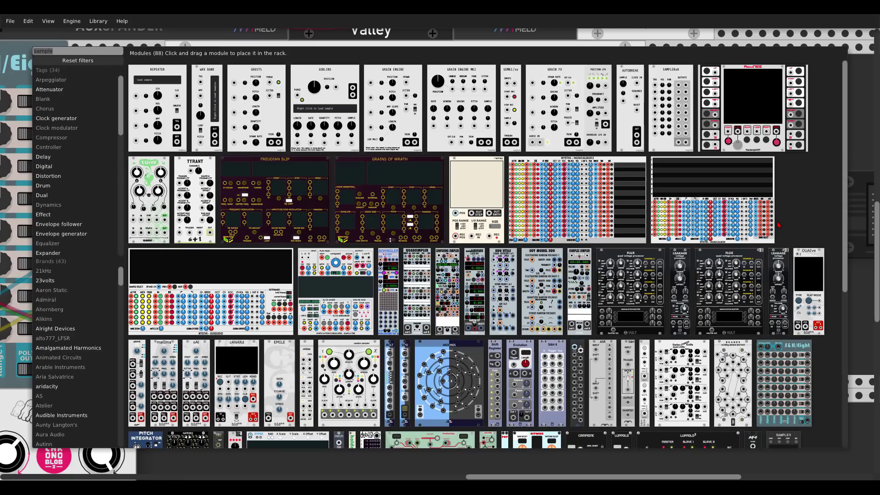
type("midi")
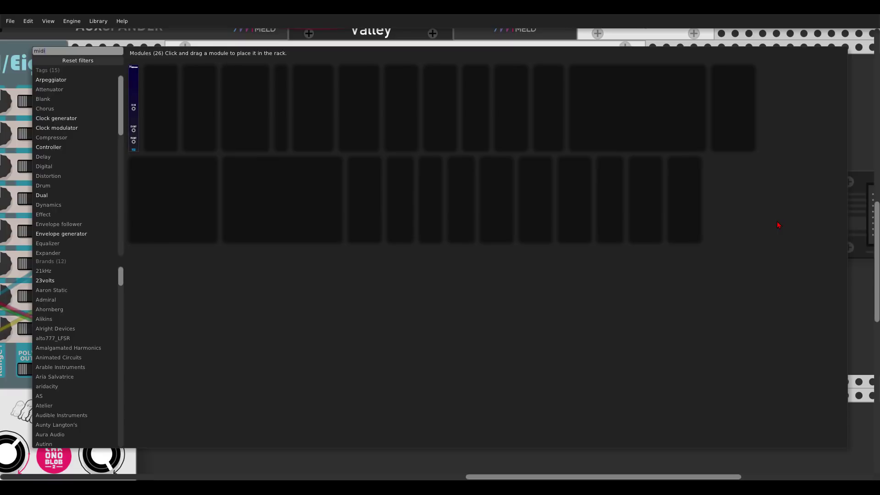
left_click_drag(596, 158, 707, 154)
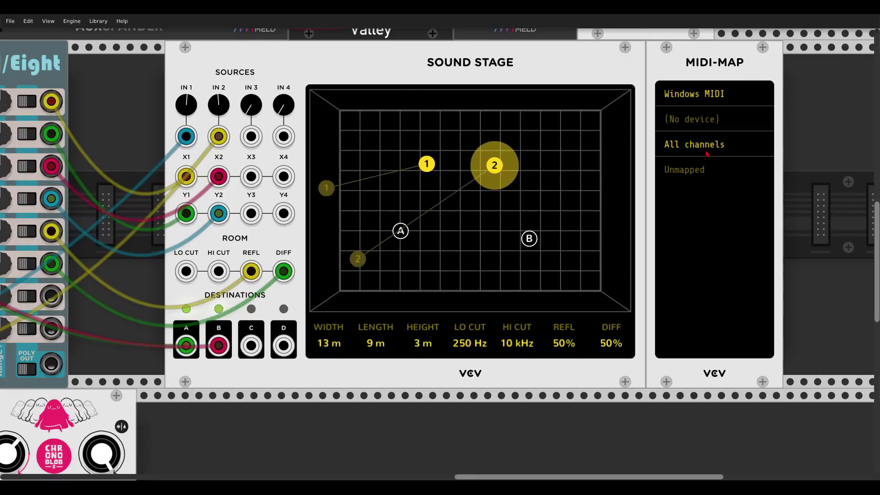
Map Sound Stage's Width, Length and Height parameters to MIDI-MAP's first three slots
left_click(691, 172)
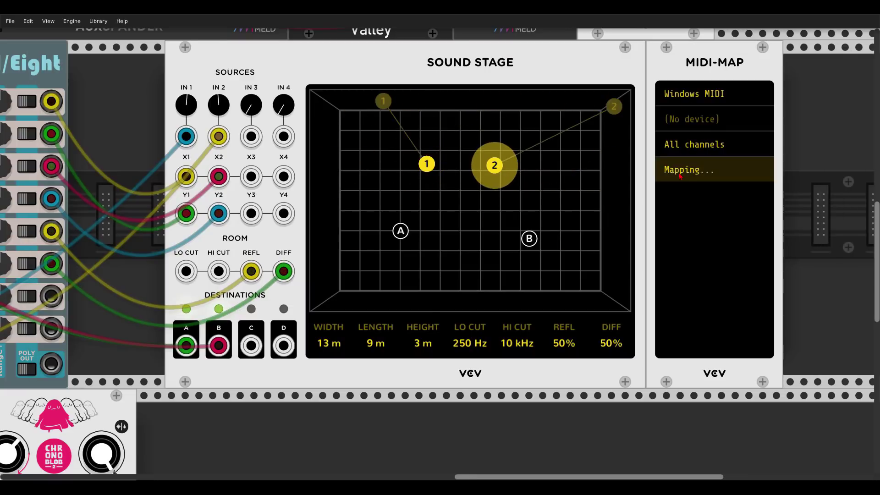
left_click(350, 354)
left_click(684, 195)
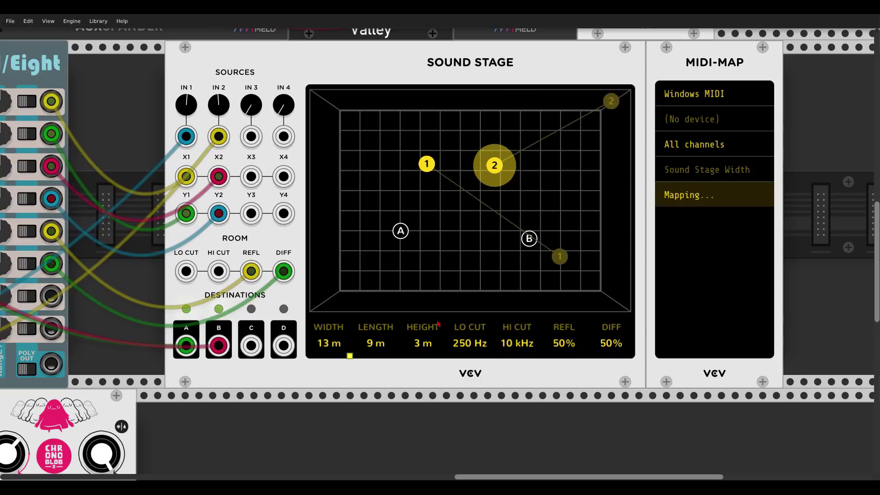
left_click(397, 355)
left_click(685, 220)
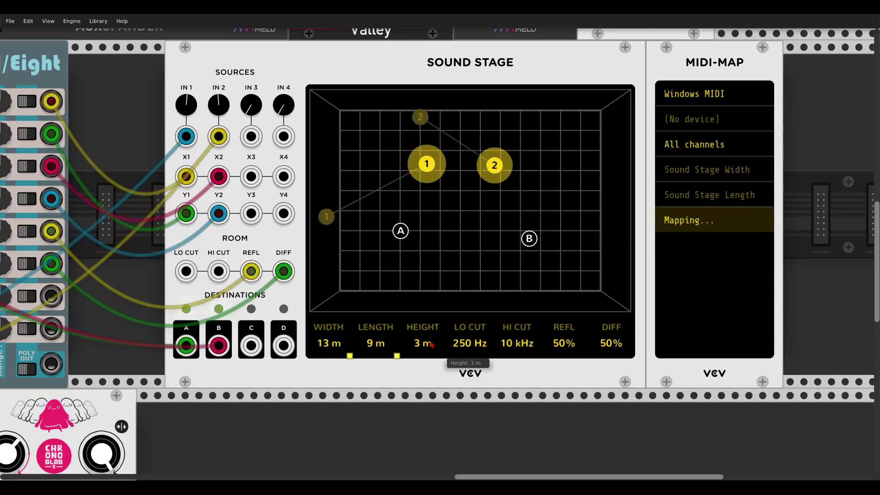
left_click(444, 355)
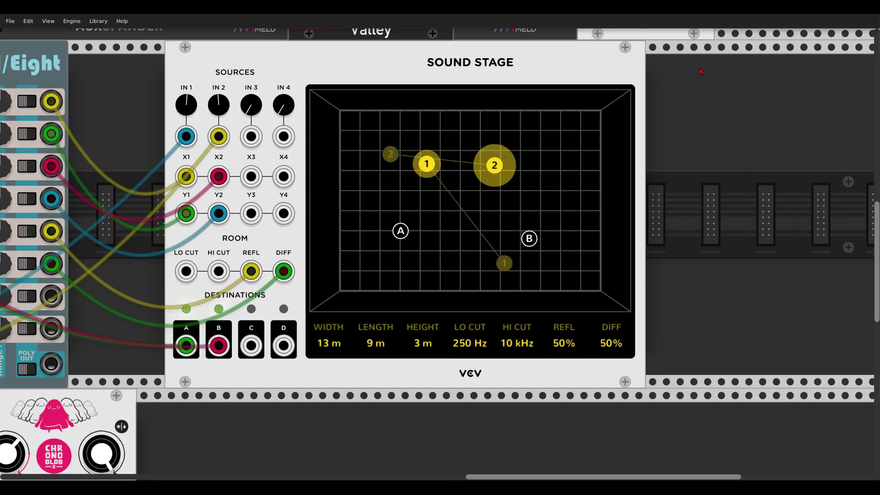
Delete the MIDI-MAP module and move Sound Stage farther away from S&H/Eight
key("Delete")
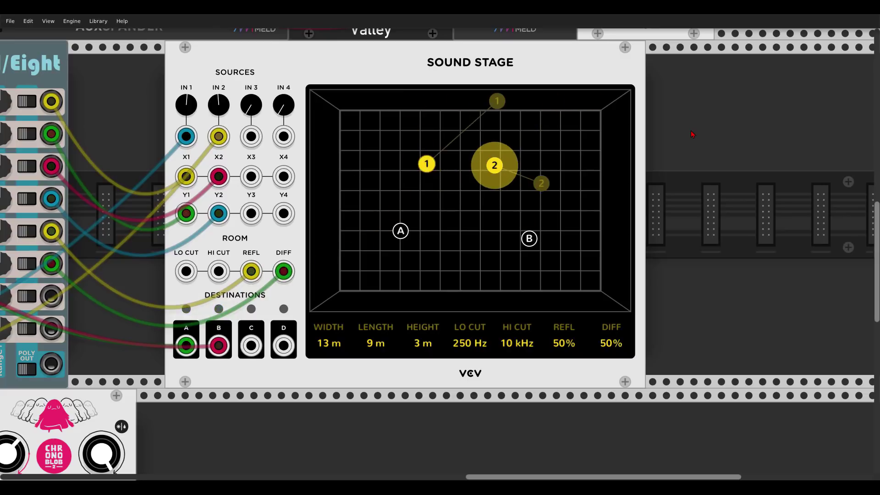
left_click_drag(692, 134, 875, 151)
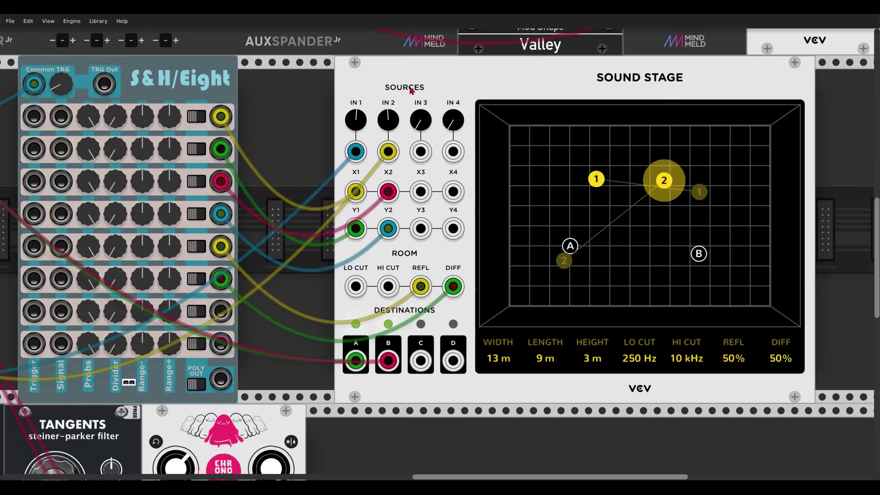
left_click_drag(411, 90, 494, 93)
Find the stoermelder µMAP module by searching for "micro" and place it between S&H/Eight and Sound Stage
right_click(356, 119)
type("micro")
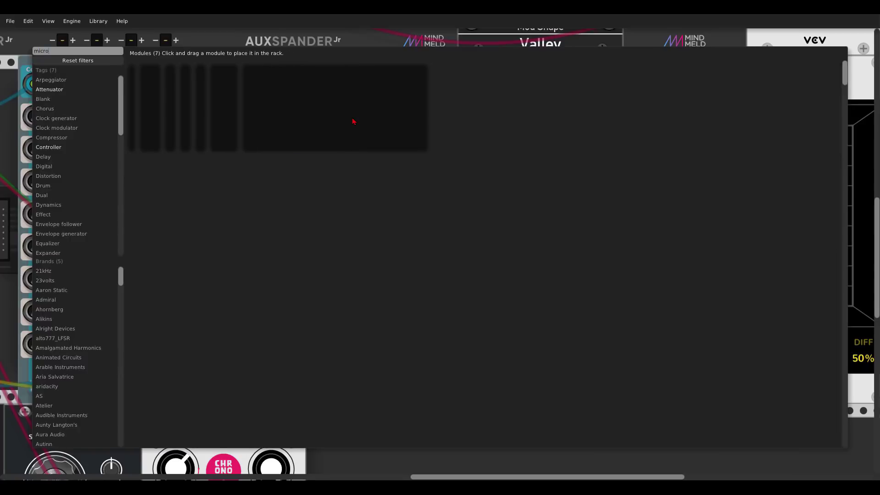
left_click_drag(172, 79, 284, 123)
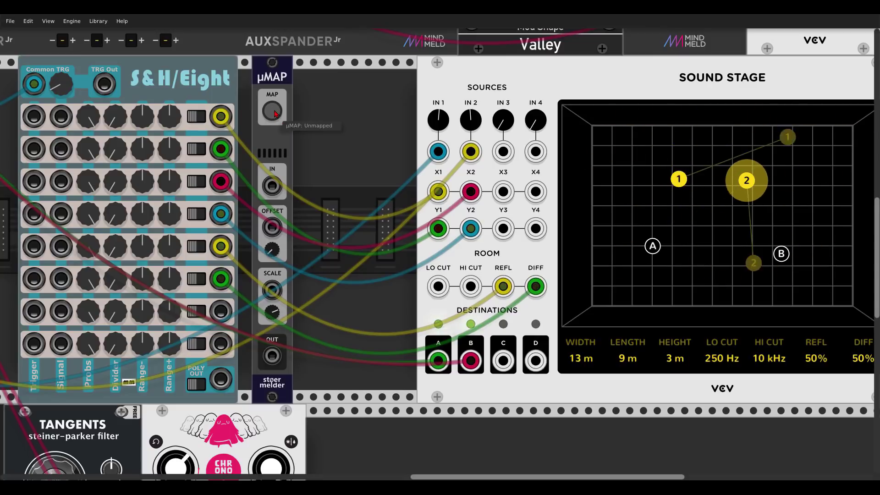
Map µMAP to Sound Stage's Width and patch S&H/Eight's seventh output to µMAP's IN
left_click(274, 110)
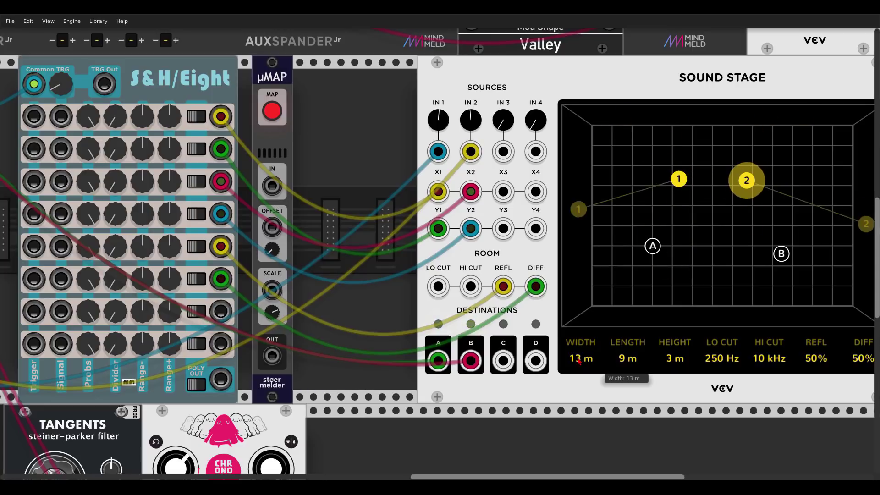
left_click(593, 358)
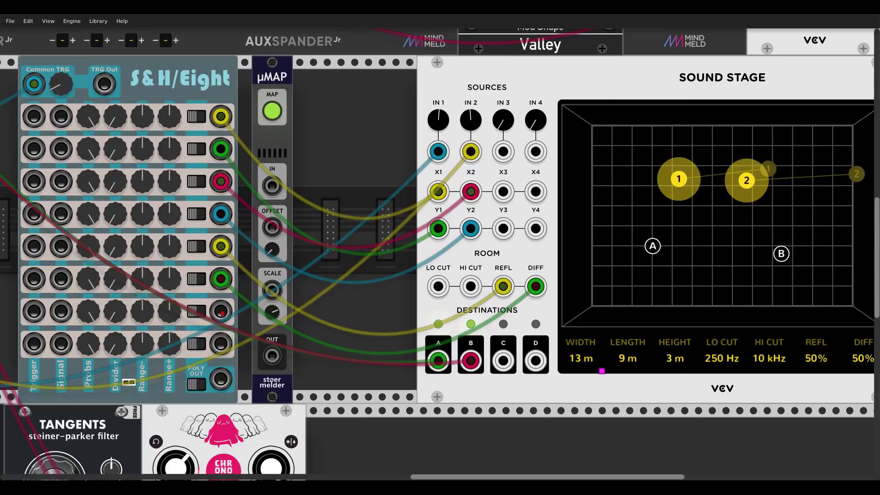
left_click_drag(220, 311, 272, 185)
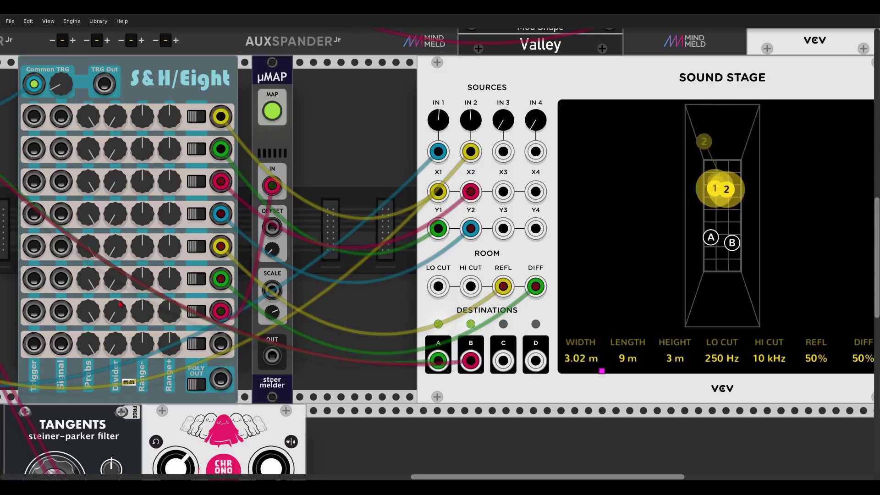
mouse_move(91, 316)
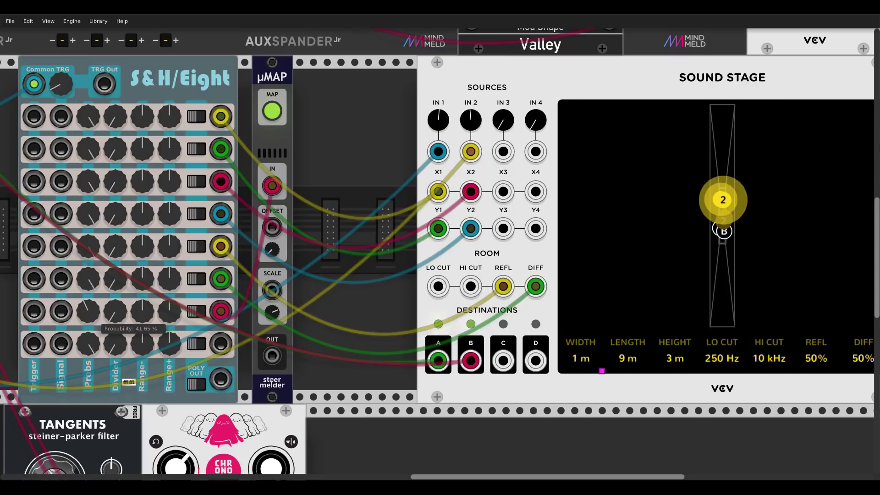
mouse_move(483, 116)
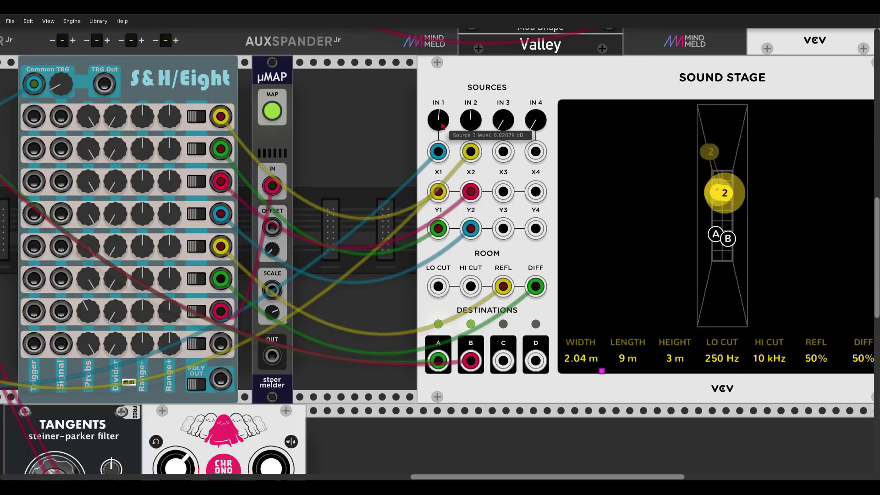
Duplicate µMAP, map the copy to Sound Stage's Height, and patch S&H/Eight's eighth output to its IN
scroll(307, 137, "right", 3)
scroll(307, 137, "down", 1)
scroll(307, 137, "up", 1)
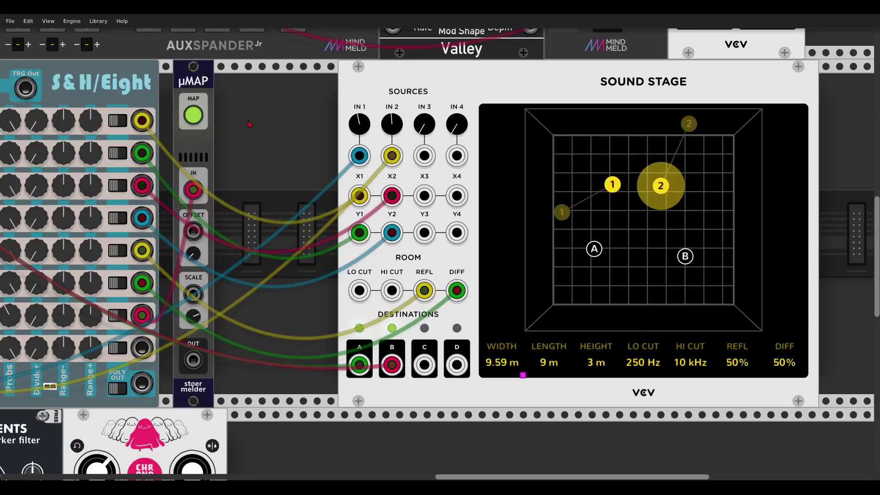
key("ctrl+d")
left_click(234, 115)
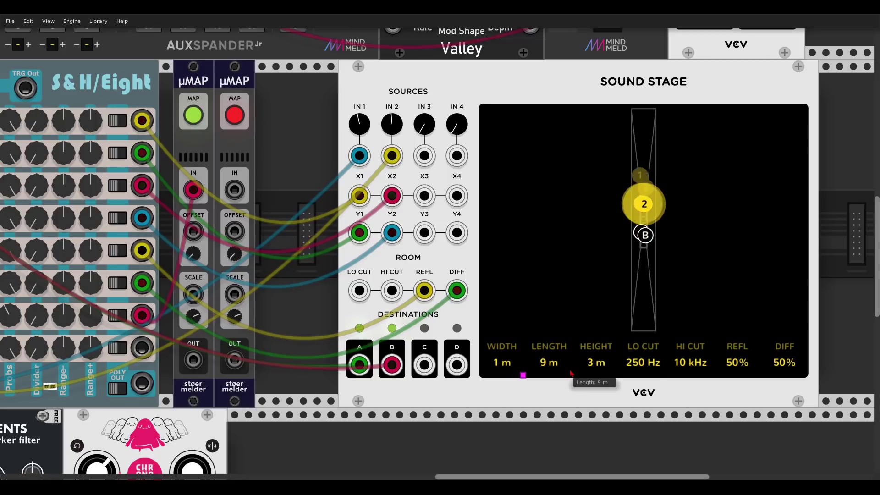
left_click(596, 362)
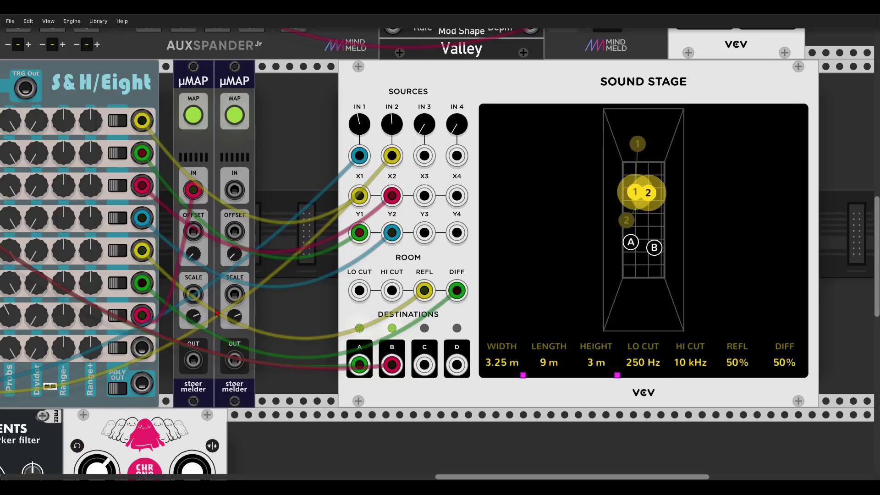
left_click_drag(141, 348, 234, 189)
Look over the complete patch across all rack rows while the room's width and height are modulated
scroll(273, 205, "left", 3)
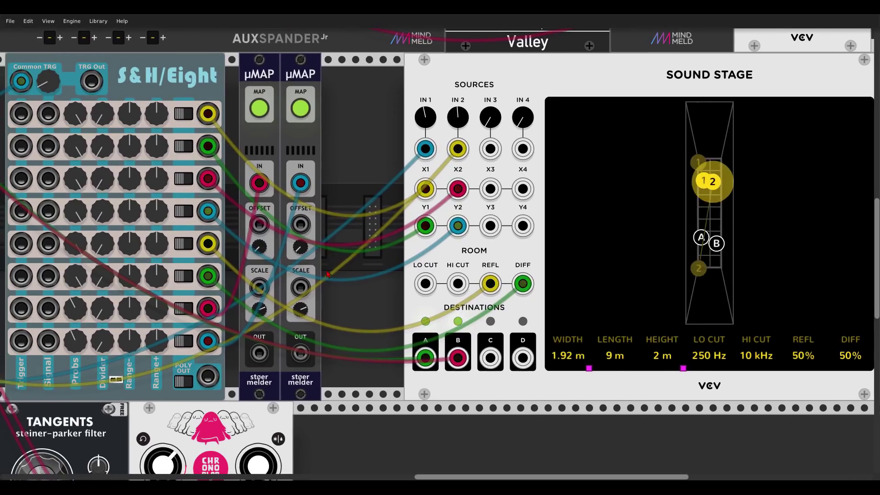
scroll(366, 228, "down", 2)
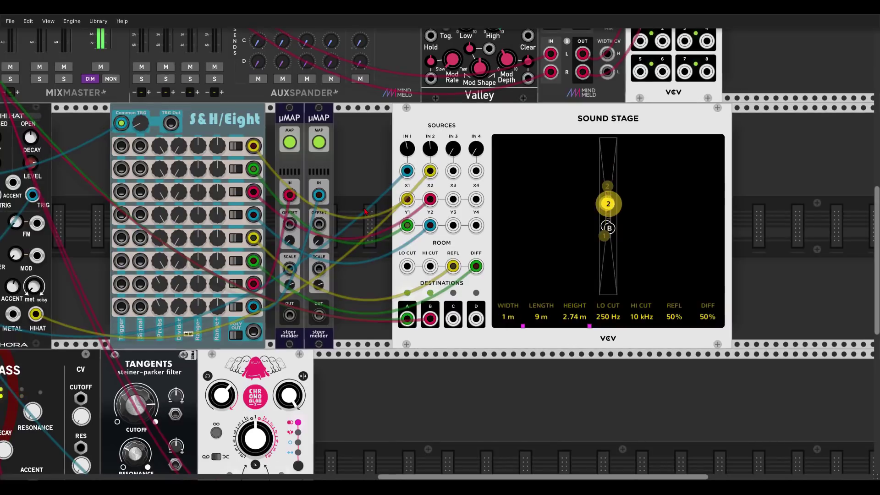
scroll(362, 230, "up", 1)
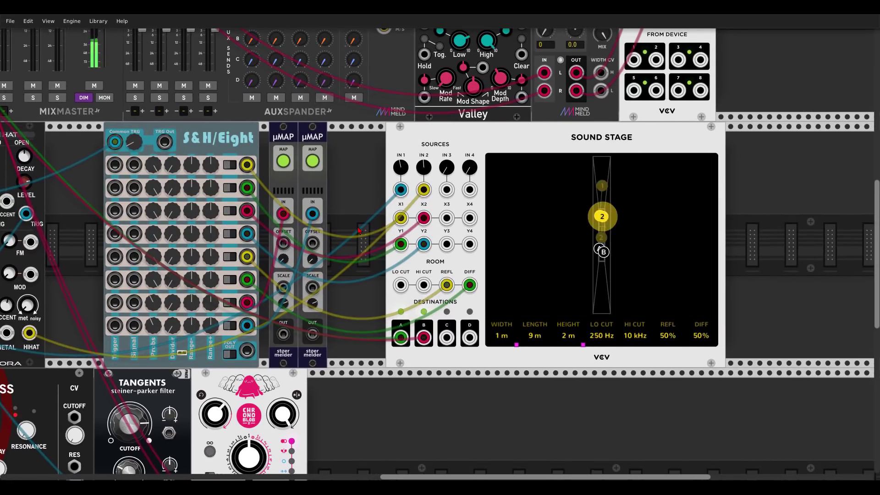
scroll(359, 230, "down", 1)
scroll(460, 222, "left", 2)
scroll(459, 221, "left", 4)
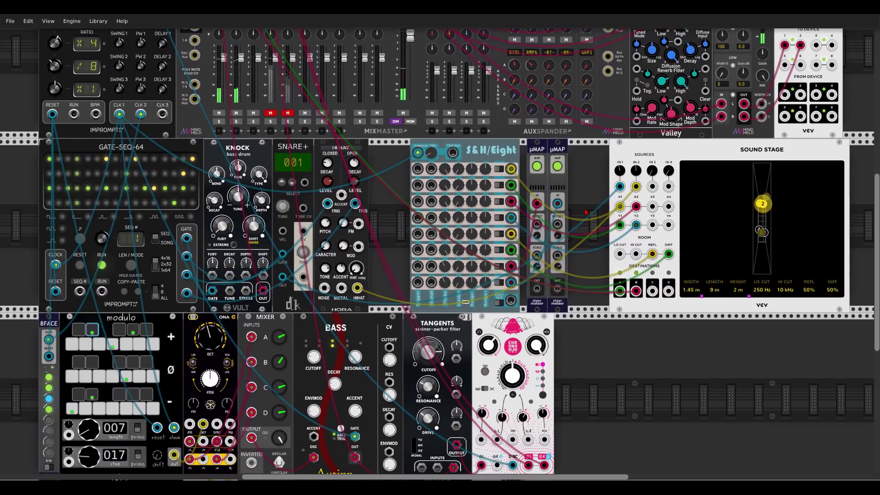
scroll(578, 213, "down", 1)
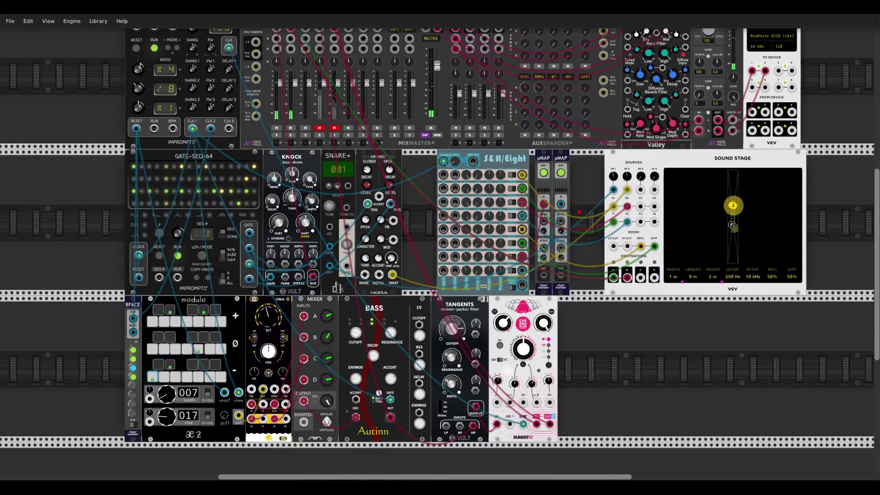
scroll(591, 192, "right", 1)
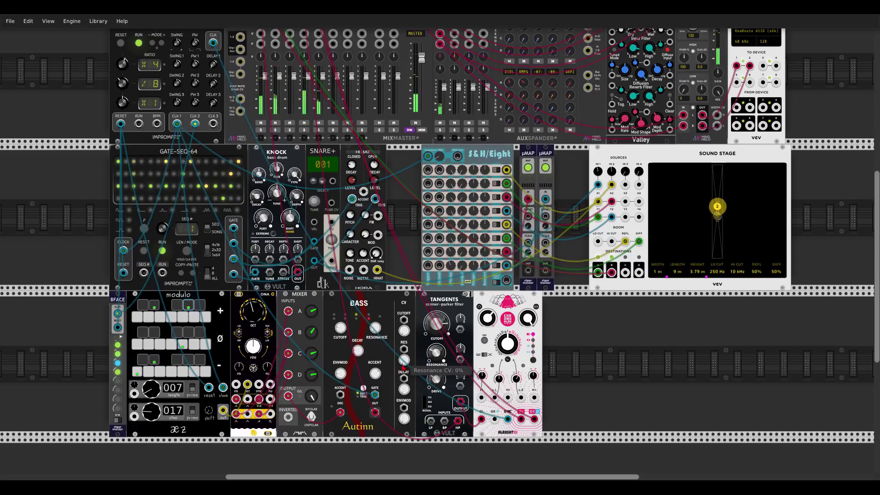
Adjust the BASS module's Resonance to 0%, EnvMod to 1424.2 Hz and Cutoff to 460.05 Hz
mouse_move(375, 336)
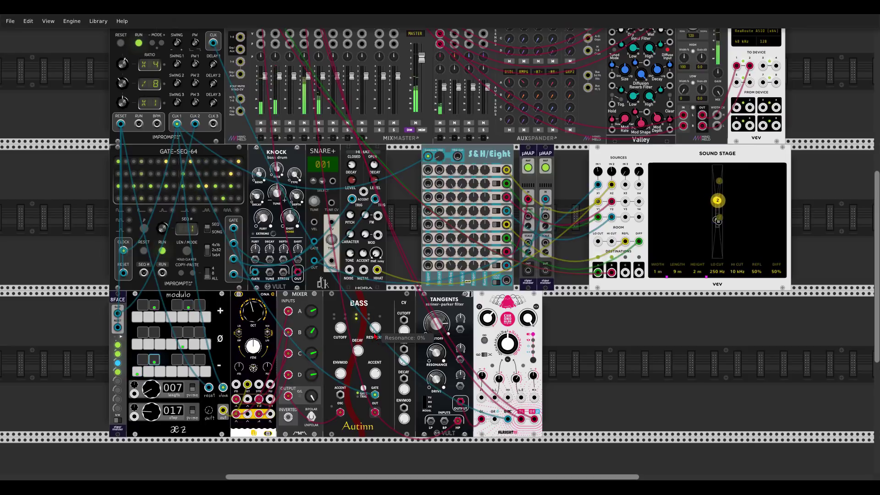
mouse_move(340, 373)
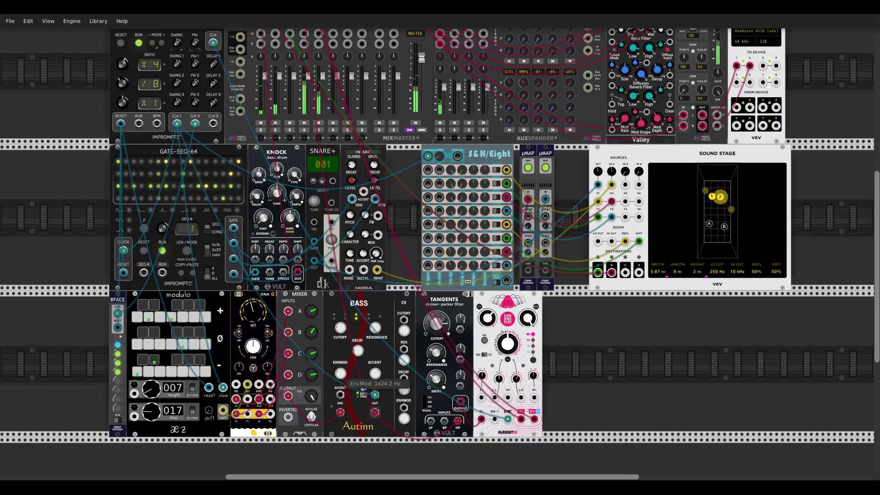
mouse_move(344, 331)
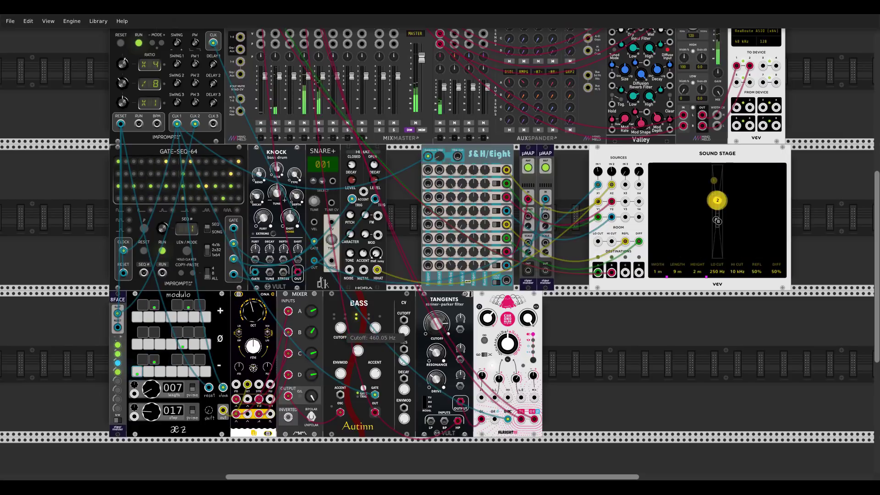
Find Befaco Rampage by searching for "ramp" and place it in the empty row below Sound Stage
scroll(370, 296, "down", 5)
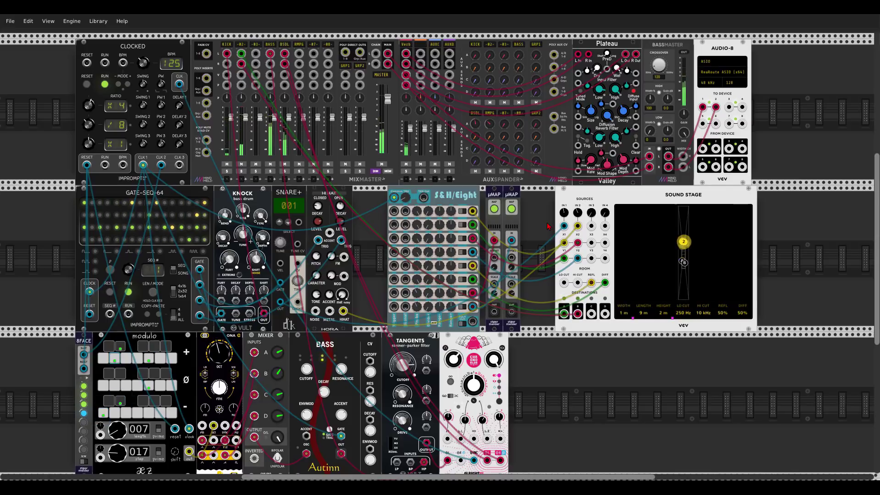
right_click(718, 392)
type("ramp")
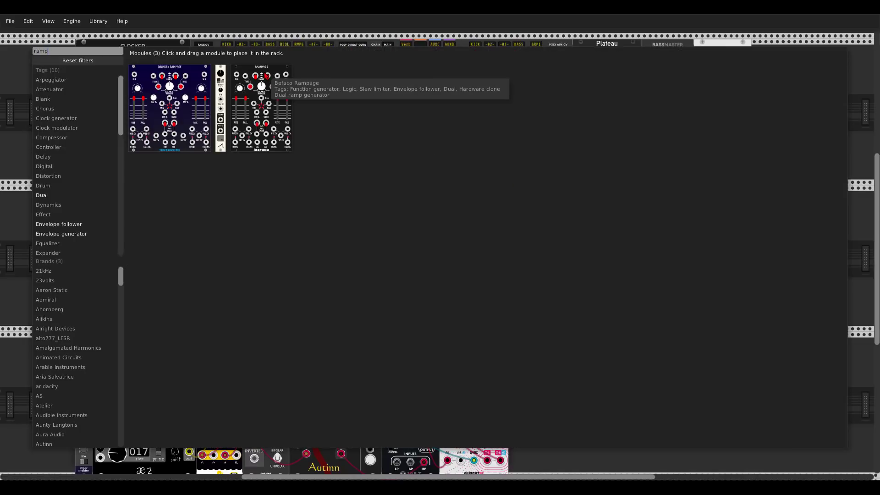
left_click(271, 83)
Patch Sound Stage's destinations C and D to Rampage's IN A and IN B
scroll(615, 340, "down", 2)
scroll(615, 340, "right", 3)
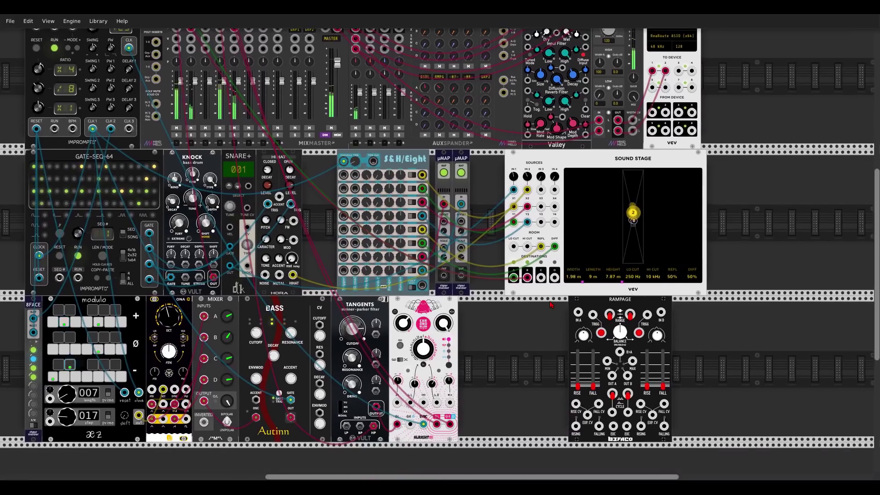
left_click_drag(531, 263, 567, 298)
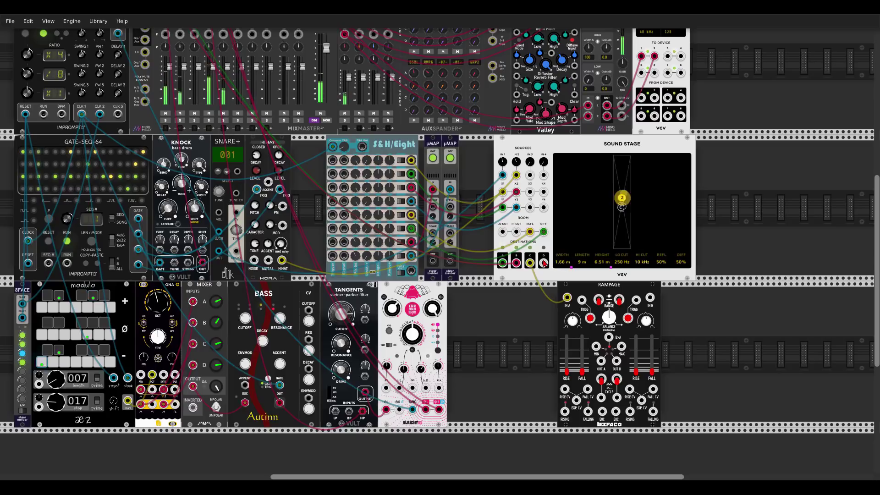
left_click_drag(544, 264, 651, 299)
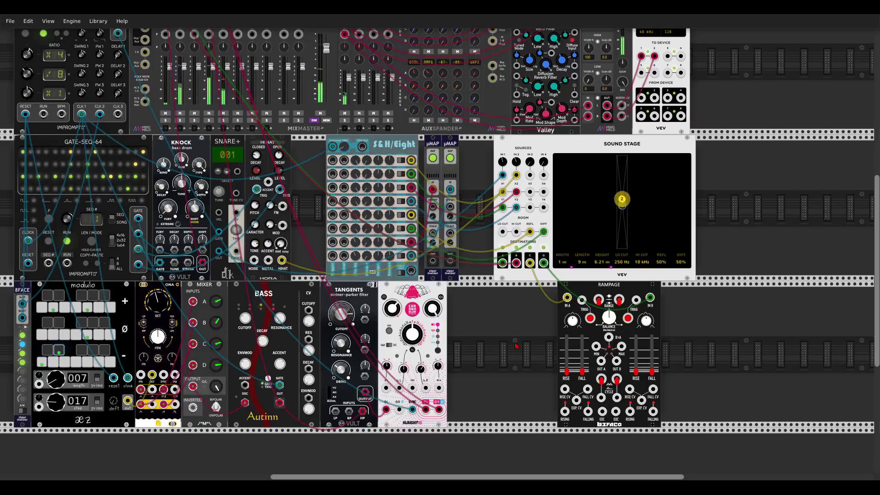
Patch Rampage's Rising A and Falling B outputs to the inputs of the mixer's RMPG channel
scroll(517, 346, "down", 3)
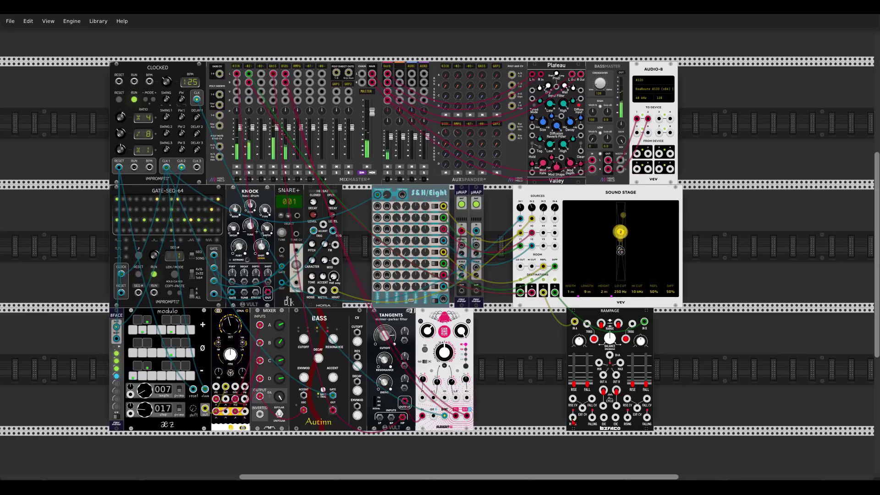
left_click_drag(573, 417, 647, 417)
scroll(549, 351, "left", 3)
scroll(550, 351, "down", 1)
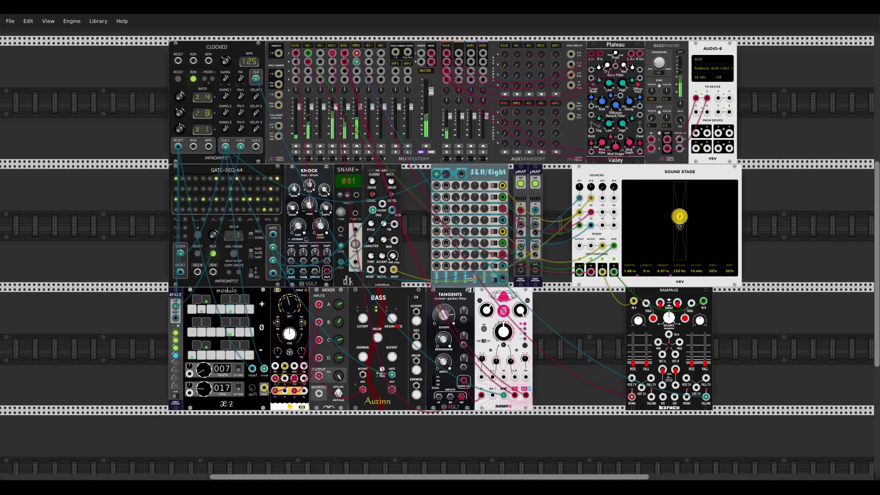
Adjust the BASS module's Decay, and set its Cutoff to 522.63 Hz and Resonance to 125%
mouse_move(378, 343)
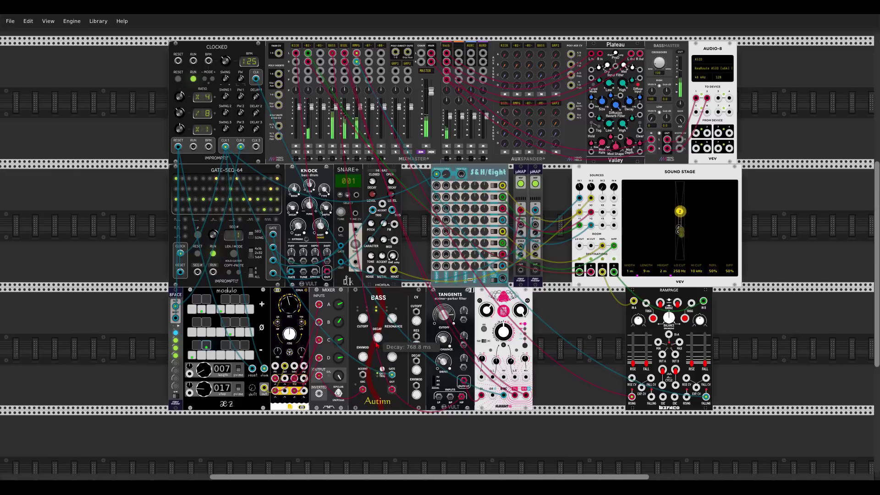
left_click_drag(378, 337, 377, 337)
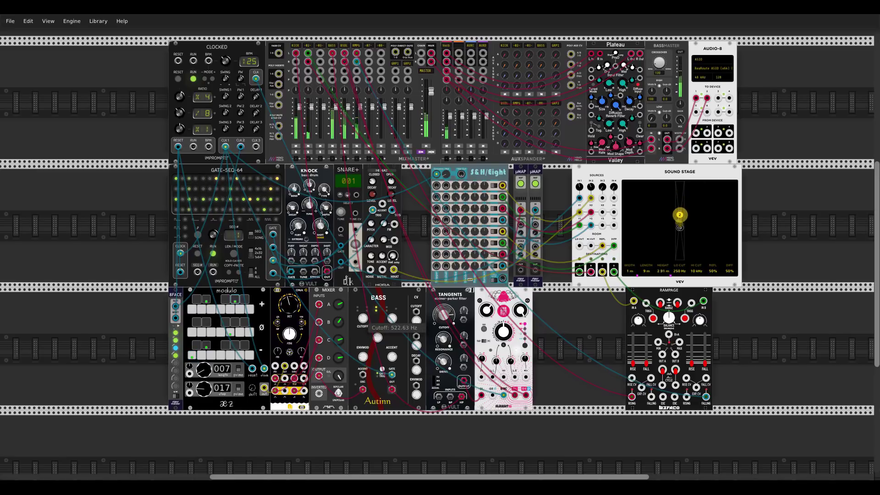
left_click_drag(580, 315, 576, 341)
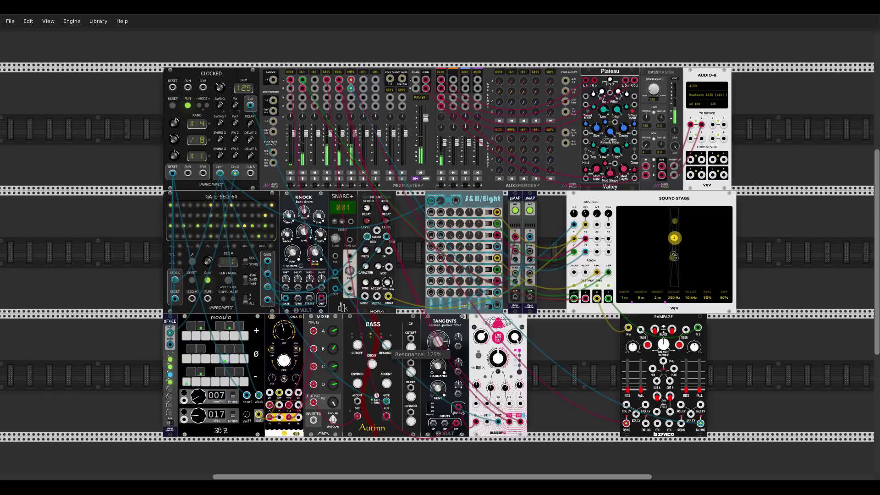
Fine-tune the BASS module's Resonance
left_click_drag(389, 352, 386, 347)
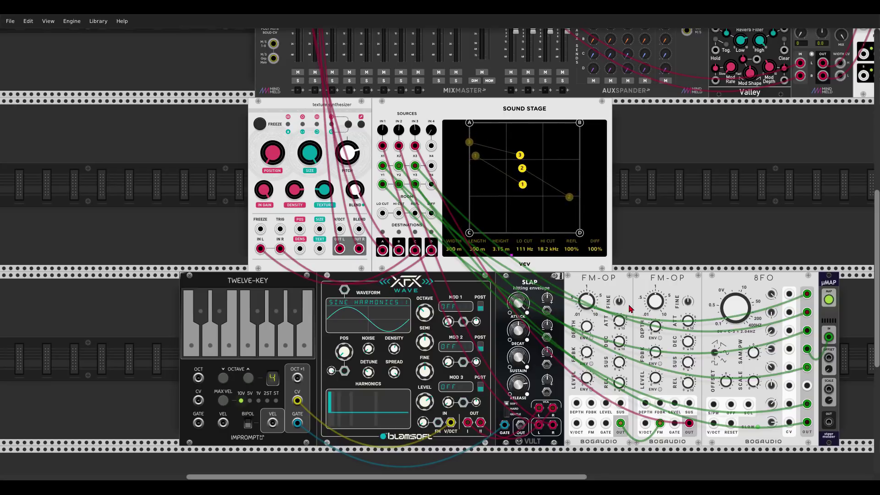
Audition notes on TWELVE-KEY while sweeping the XFX Wave waveform Position away from and back to 1
mouse_move(658, 298)
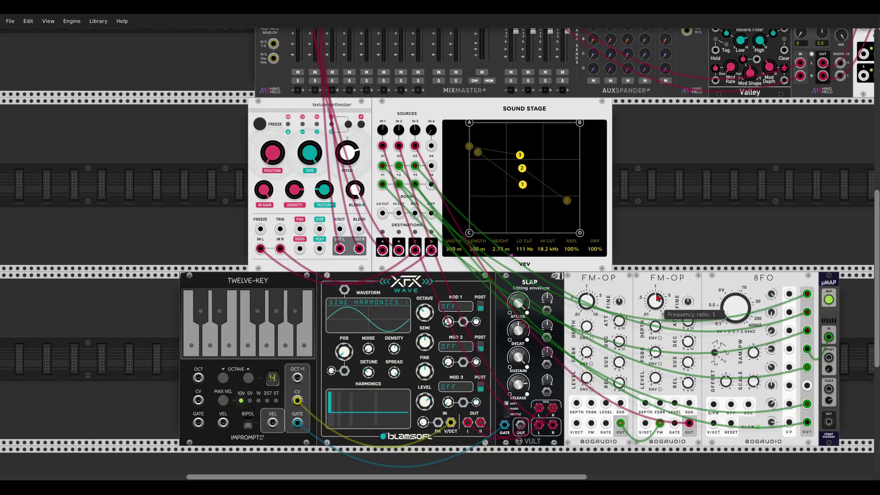
mouse_move(382, 145)
left_mouse_down()
mouse_move(413, 146)
mouse_move(384, 147)
left_mouse_up()
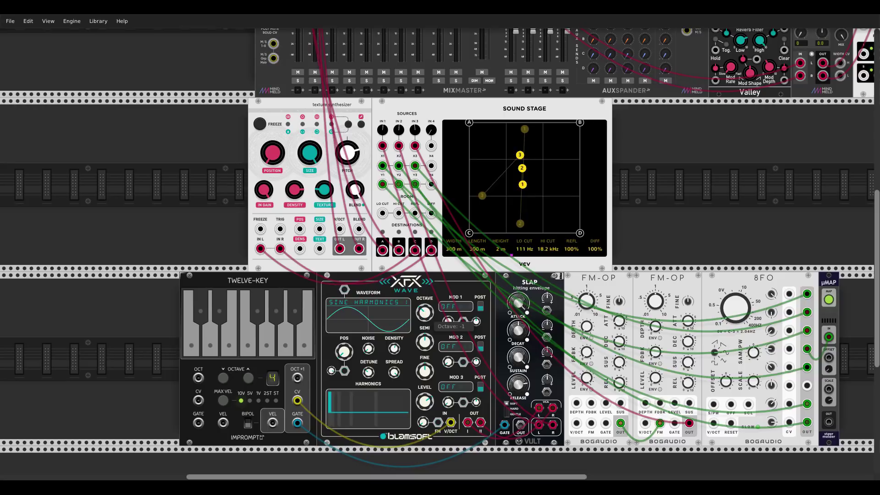
left_click(194, 347)
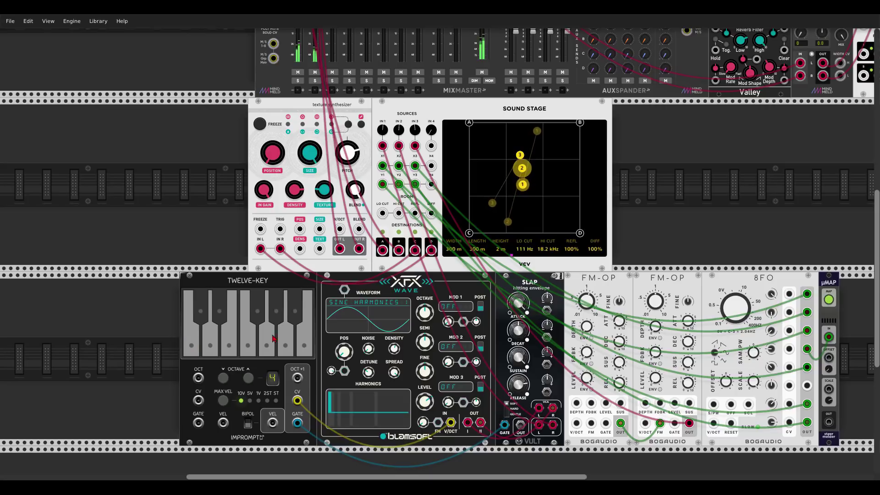
mouse_move(348, 354)
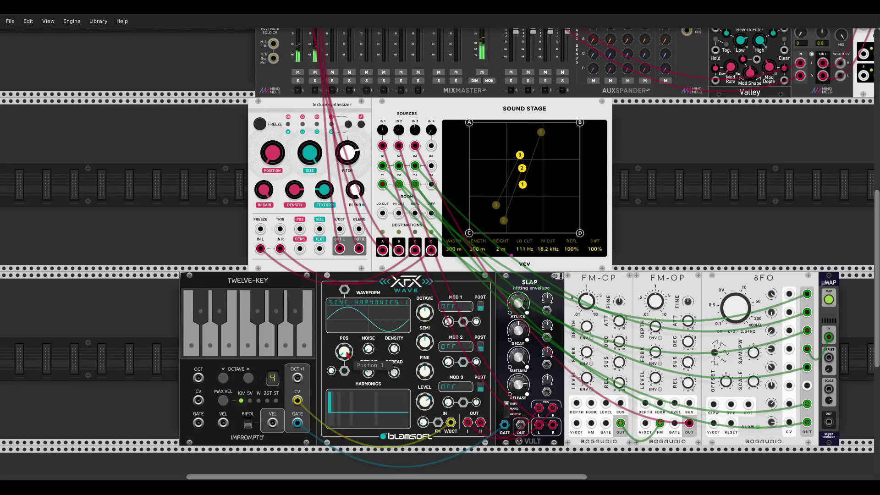
left_click_drag(347, 354, 347, 351)
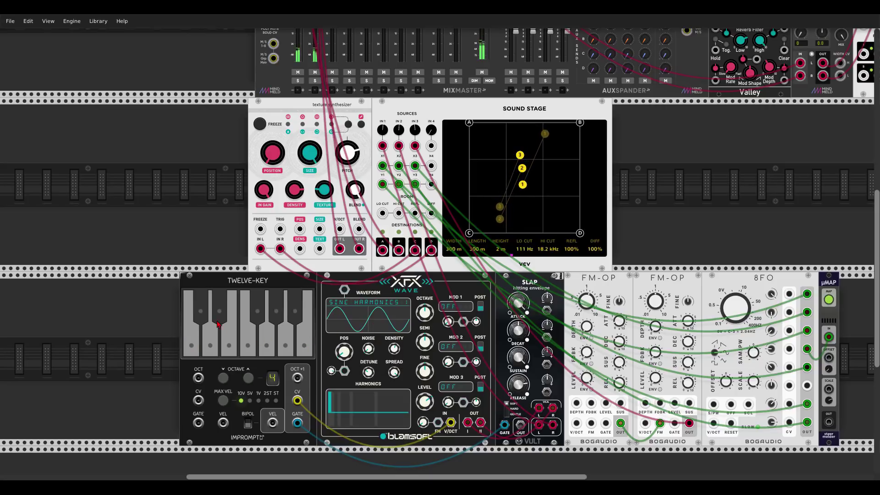
left_click(192, 347)
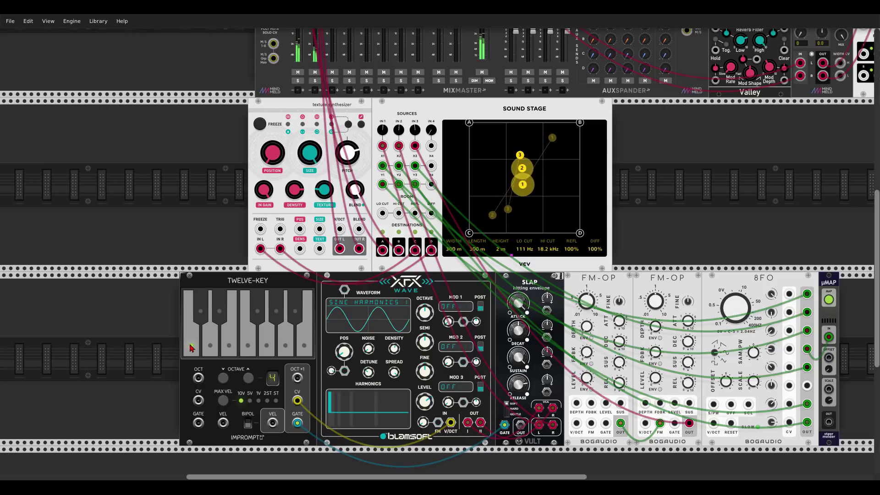
left_click_drag(351, 359, 347, 371)
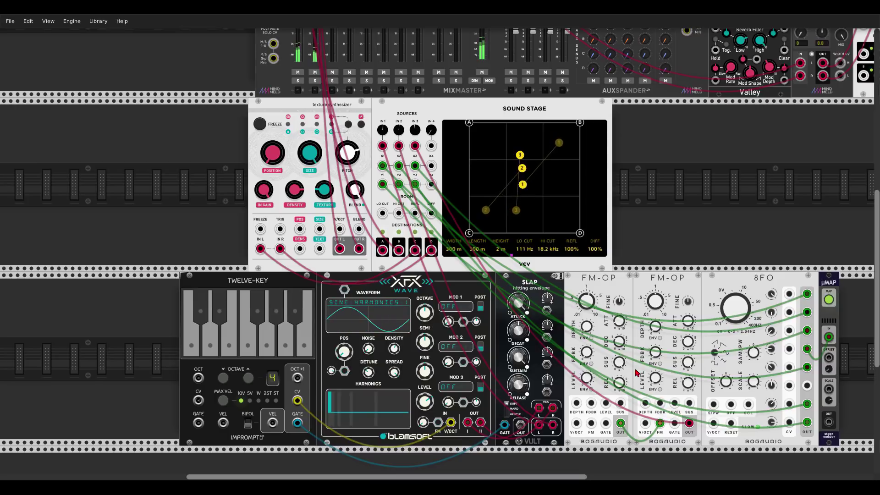
Adjust the second FM-OP's FM depth and Level
mouse_move(657, 379)
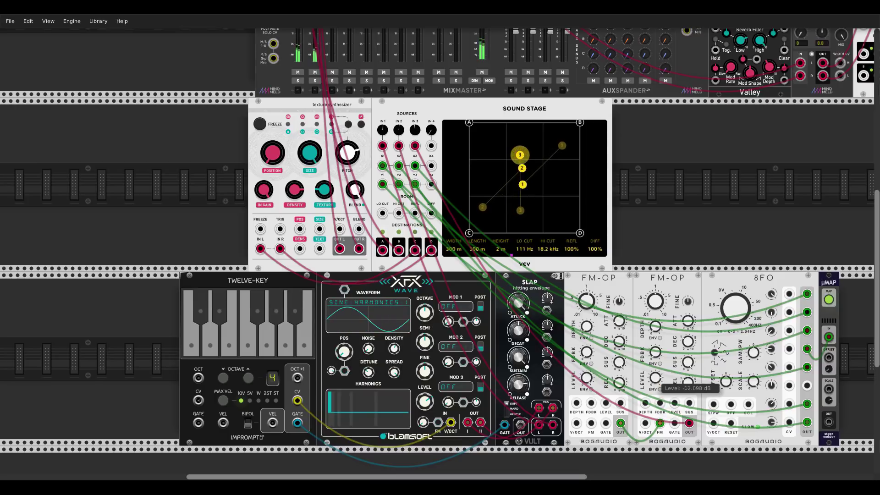
mouse_move(657, 331)
left_click_drag(656, 331, 657, 323)
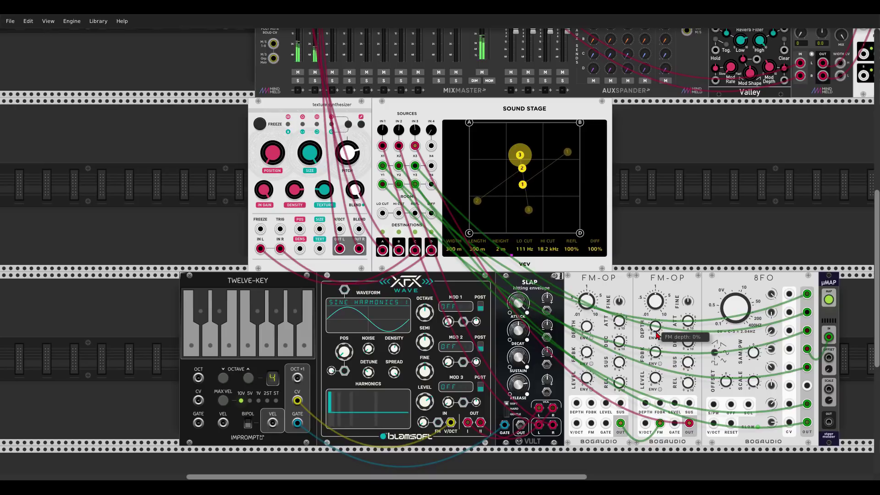
left_click_drag(657, 383, 657, 385)
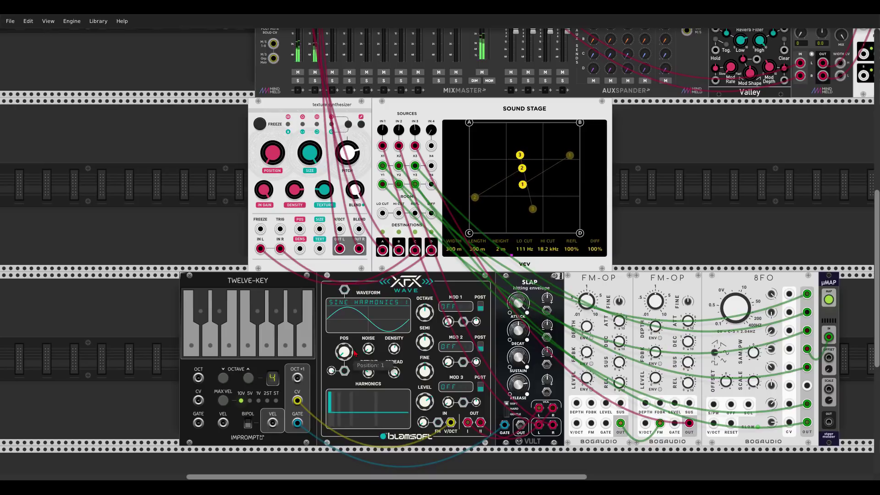
Try XFX Wave's Noise at about 27%, reset it to its default, and adjust the second FM-OP's Feedback
left_click_drag(368, 349, 369, 344)
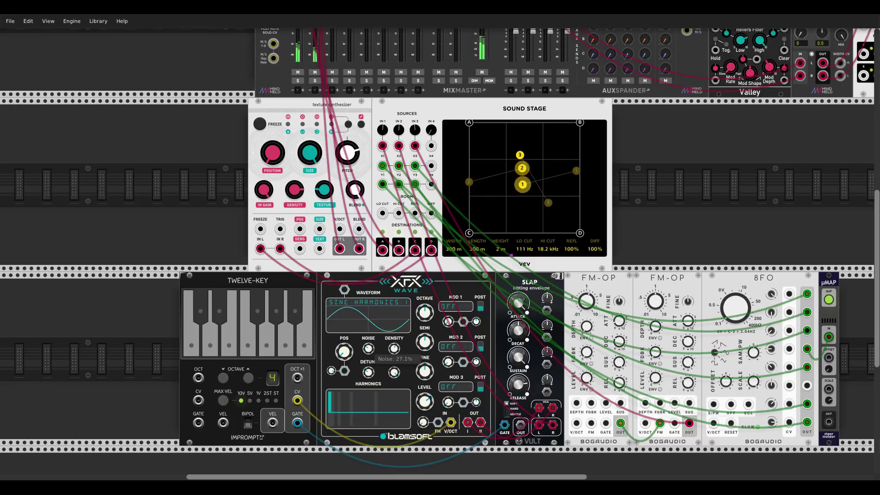
double_click(369, 351)
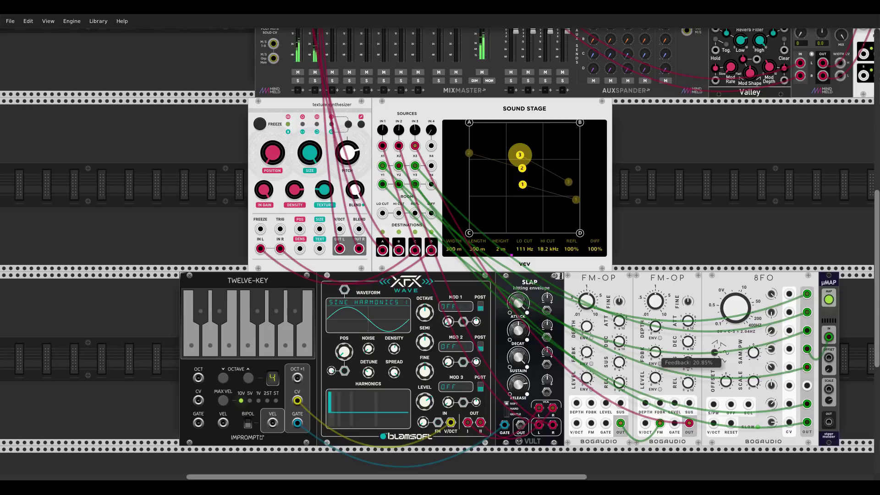
left_click_drag(656, 352, 656, 354)
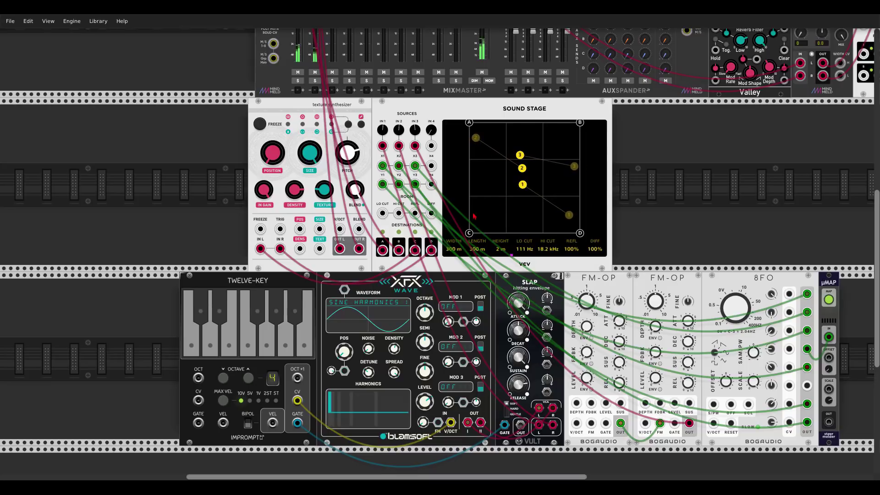
Load the PD Res 1 wavetable in XFX Wave and audition a note with the Position around 14.77
left_click(392, 315)
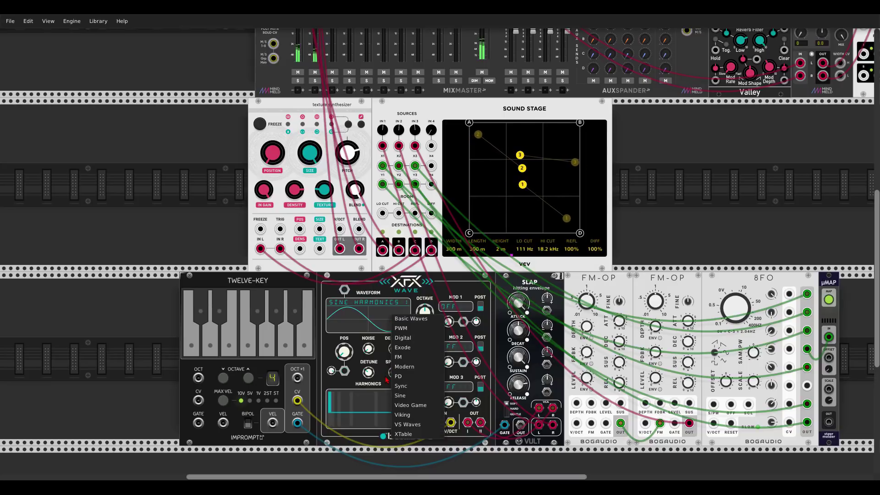
mouse_move(398, 380)
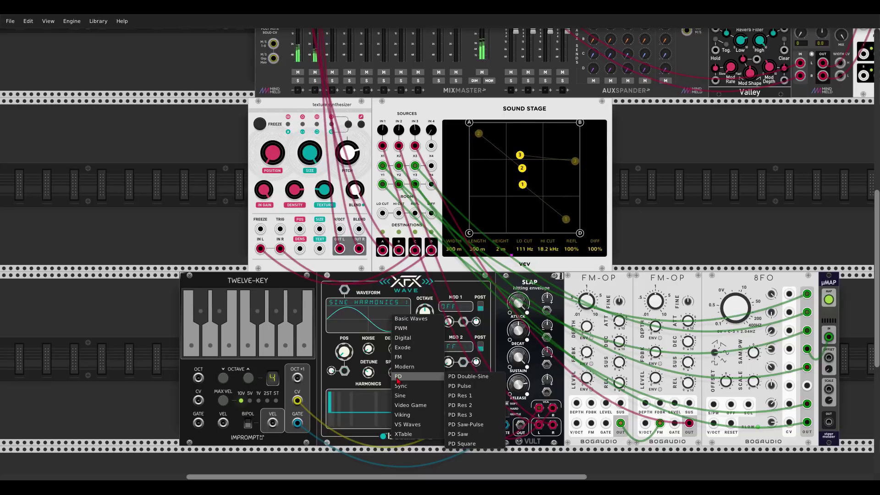
left_click(461, 395)
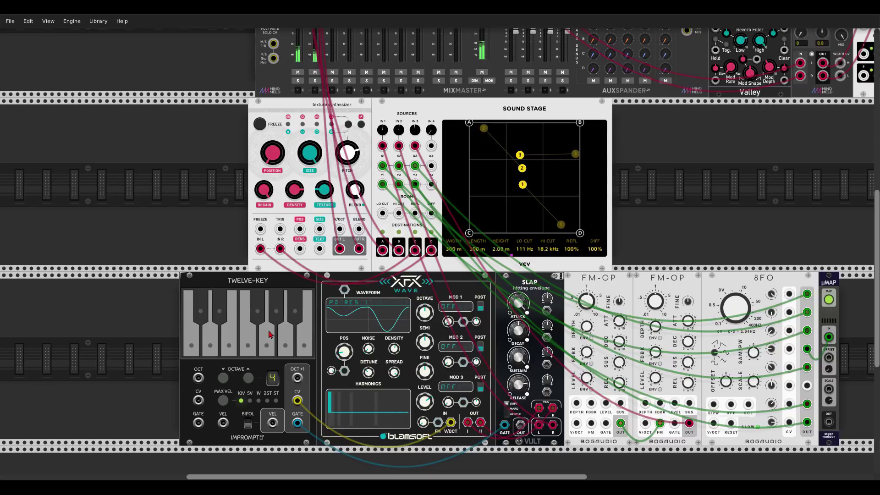
left_click(268, 347)
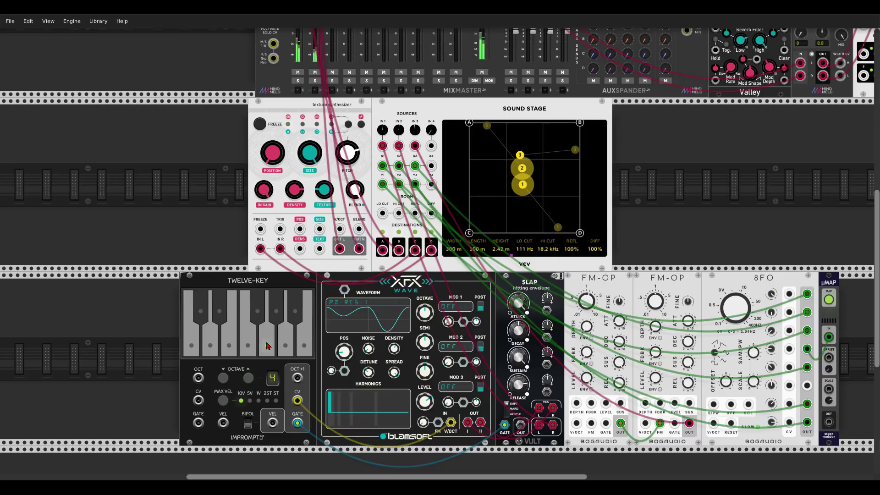
mouse_move(344, 352)
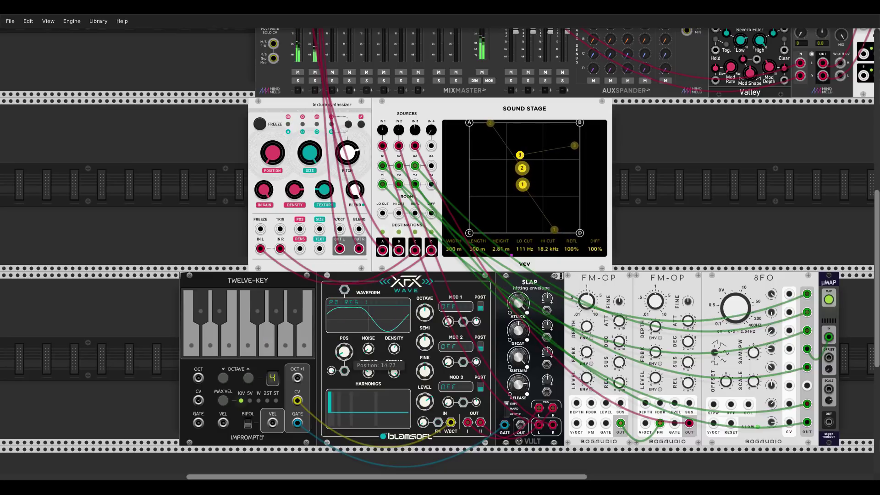
Switch XFX Wave to the Viking wavetable and audition a note on TWELVE-KEY with the Position around 28.54
left_click(352, 316)
mouse_move(357, 330)
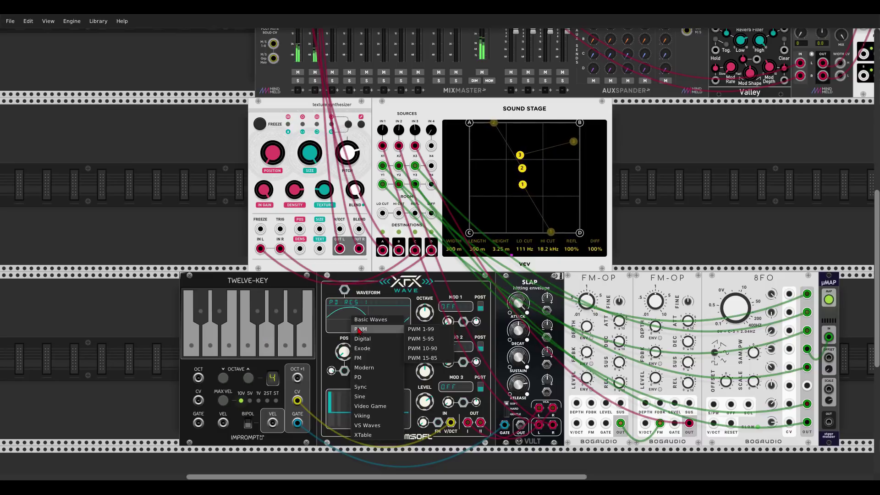
mouse_move(391, 362)
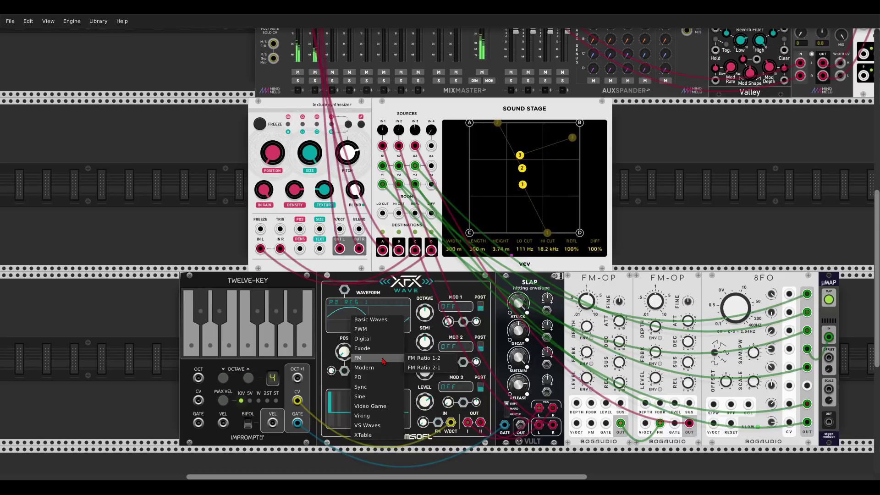
left_click(369, 416)
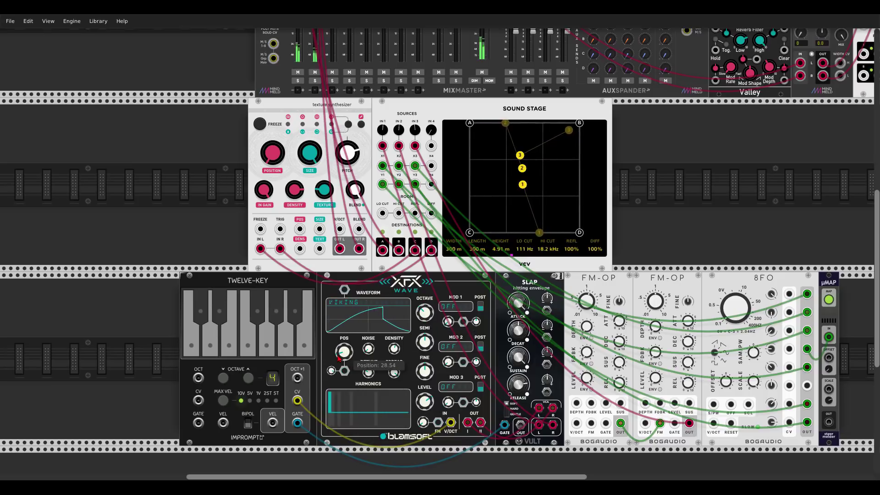
left_click(212, 355)
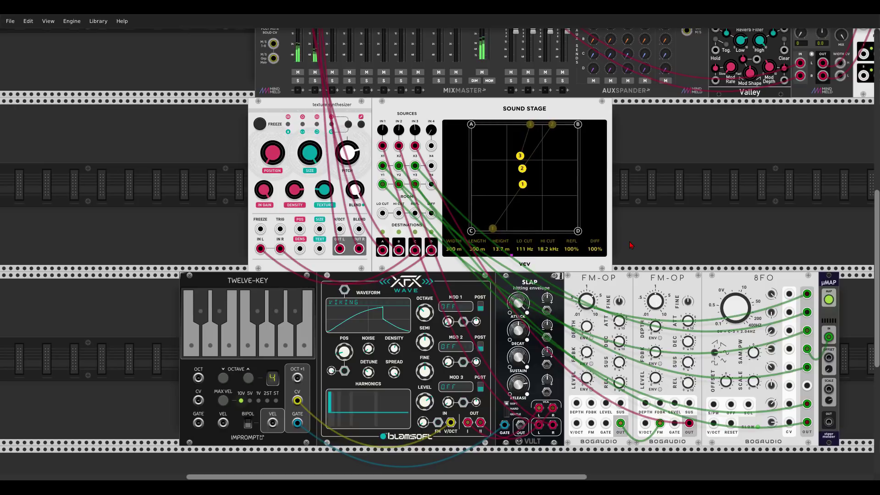
Adjust the first FM-OP's Feedback and the second FM-OP's FM depth, and set the second FM-OP's Level to about -36 dB
left_click_drag(587, 352, 587, 347)
left_click_drag(655, 327, 655, 324)
left_click_drag(656, 377, 655, 374)
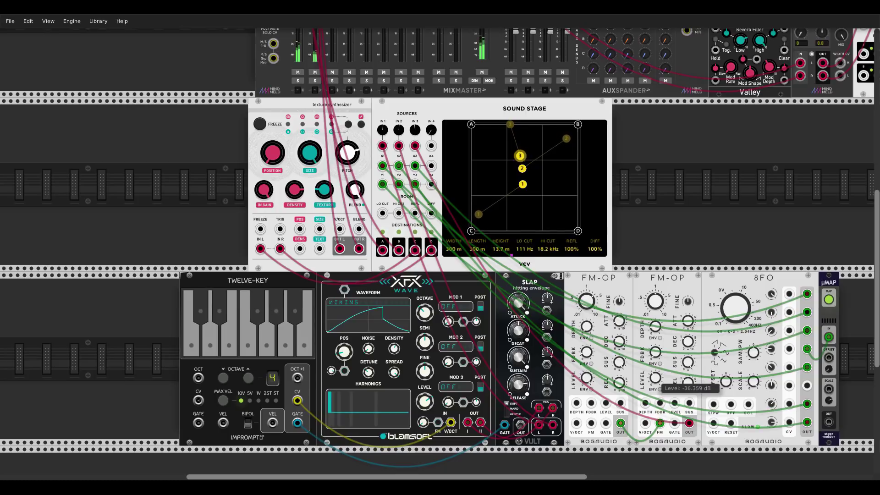
left_click_drag(656, 326, 656, 327)
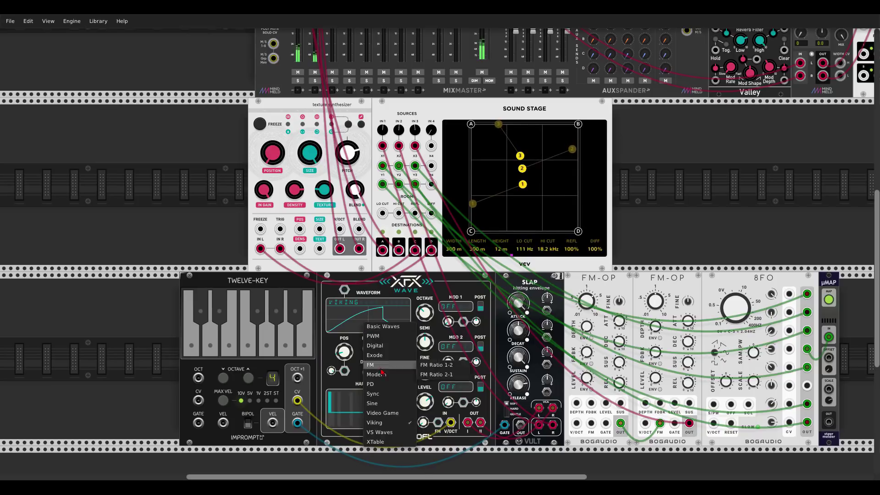
Load the PD Double-Sine wavetable in XFX Wave, play high notes on TWELVE-KEY, and adjust the Noise amount
mouse_move(386, 388)
left_click(438, 384)
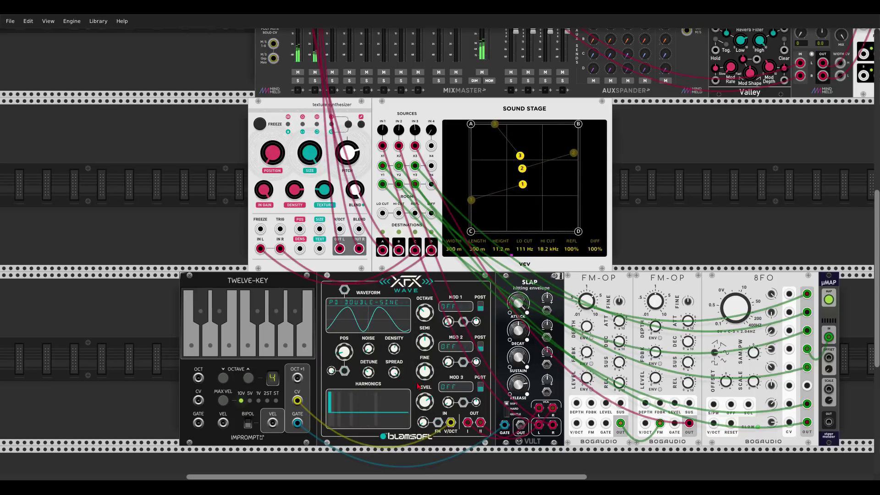
left_click(295, 324)
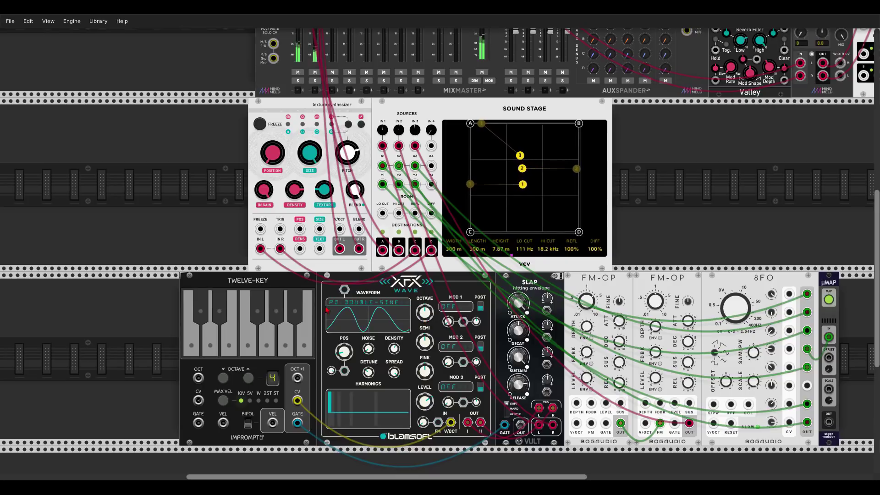
left_click(295, 313)
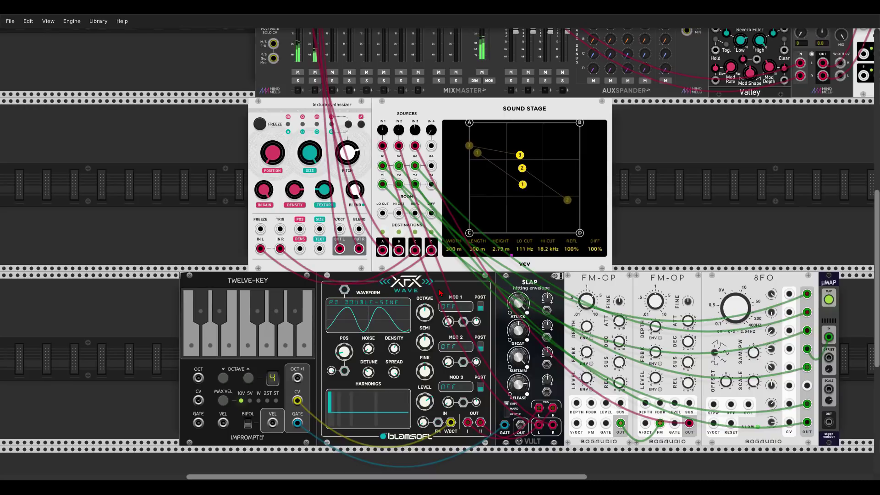
left_click_drag(368, 349, 369, 349)
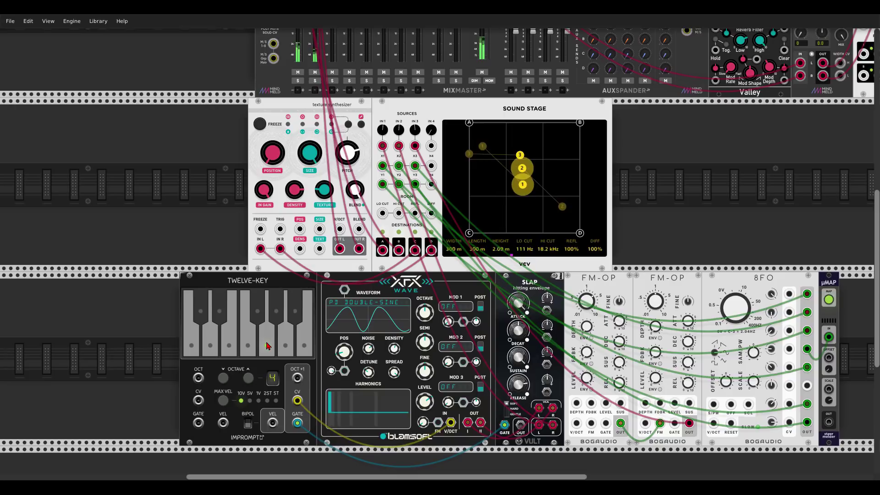